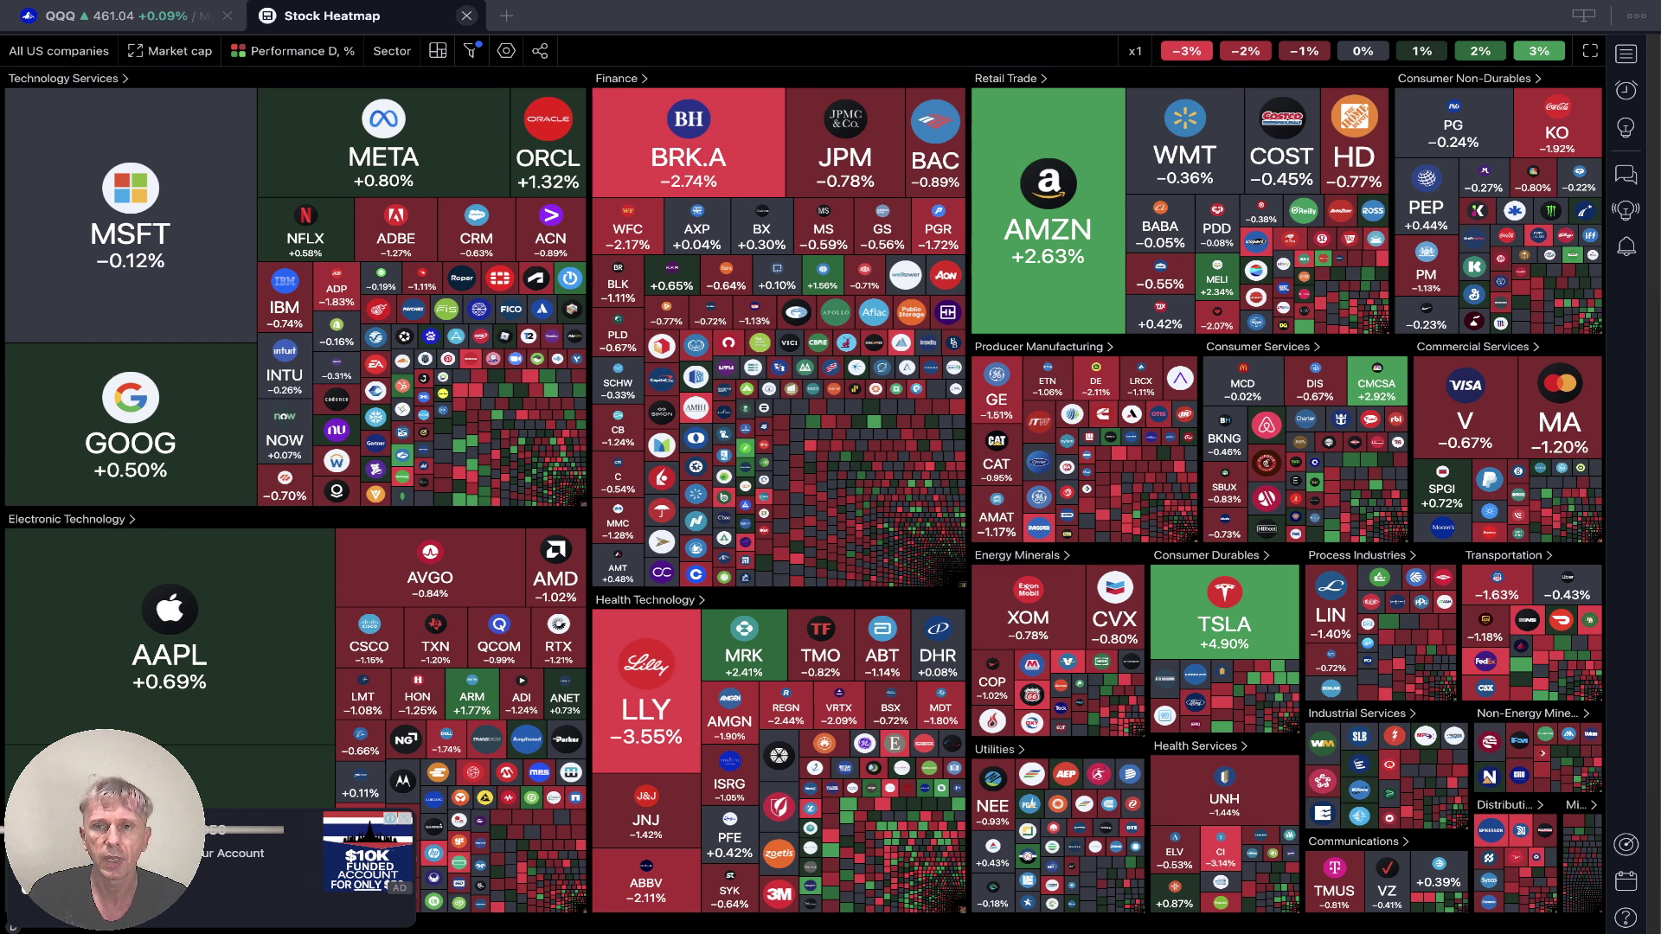
- Close the Stock Heatmap tab to get back to the QQQ daily chart
click(466, 16)
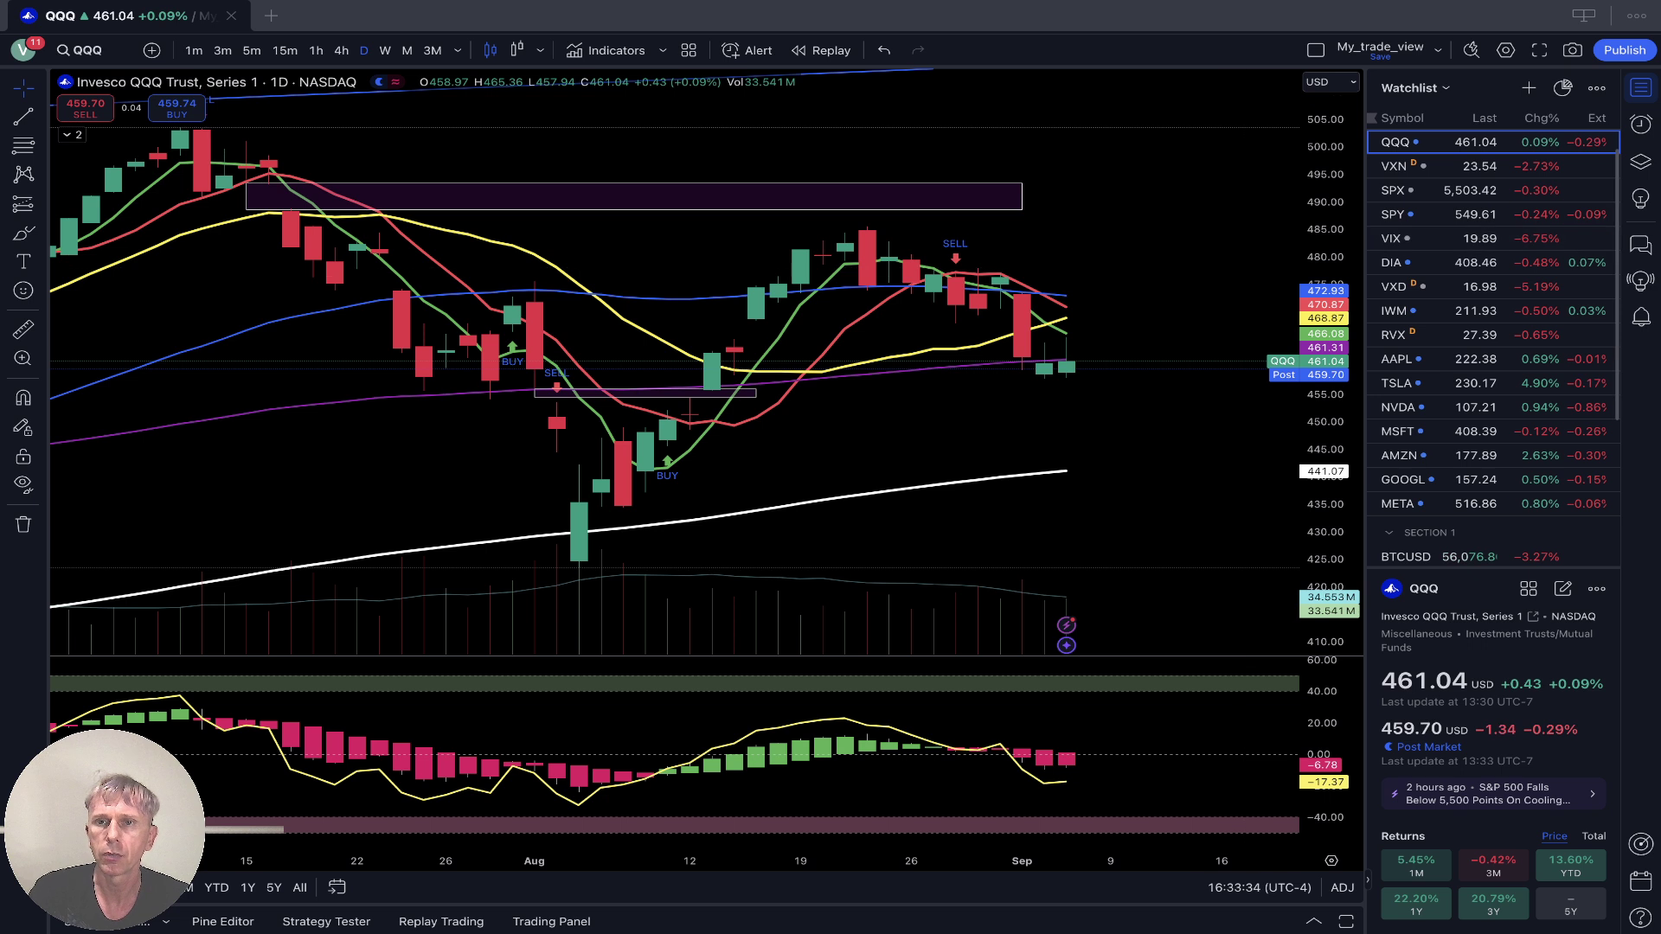
- Load the U.S. Dollar Index (DXY) daily chart from the watchlist
scroll(1494, 346, up, 1)
click(1419, 147)
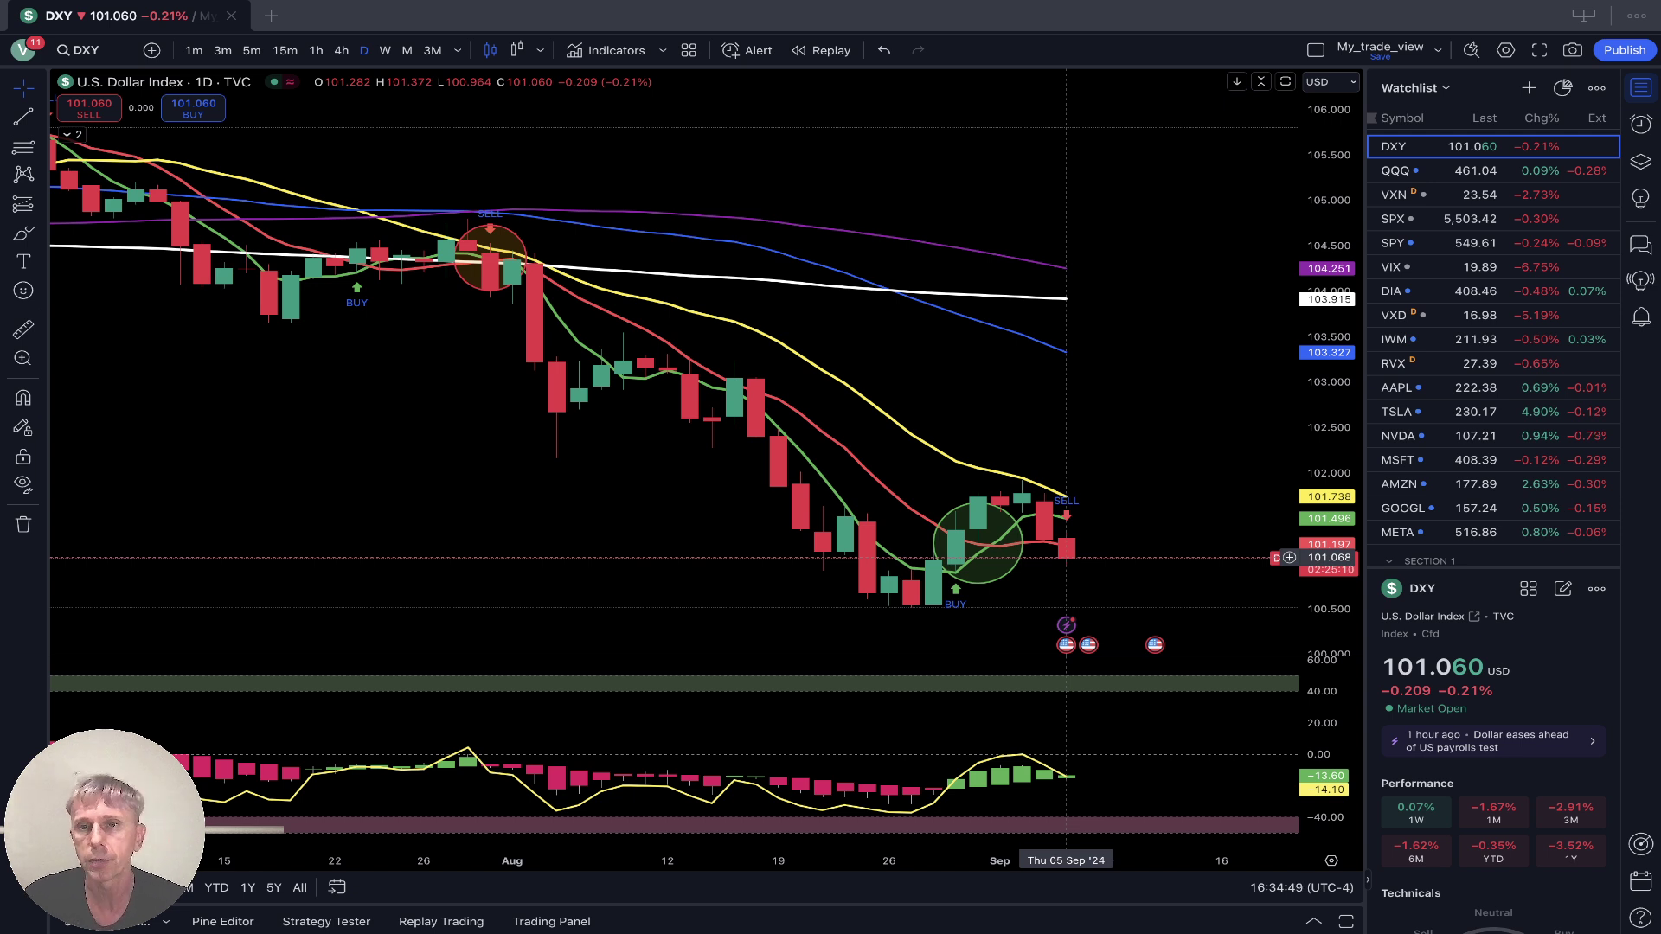
- Switch back to the Invesco QQQ Trust daily chart from the watchlist
click(1471, 170)
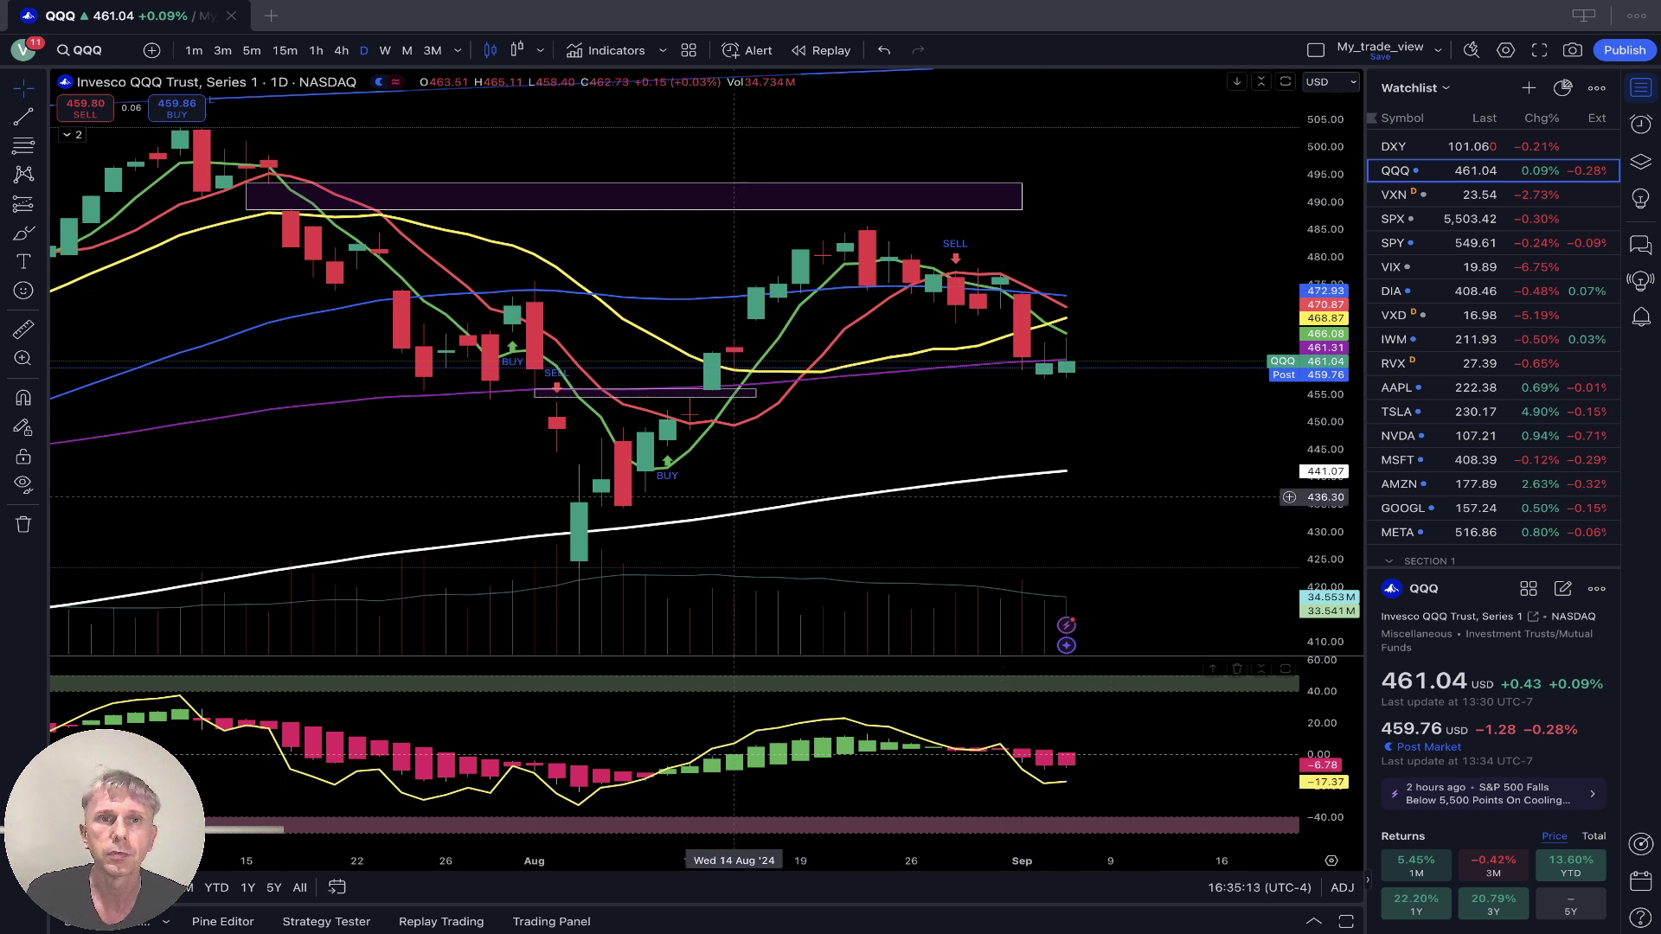
- Step QQQ through 4h and 1h candles, then load the VXN volatility chart
click(341, 50)
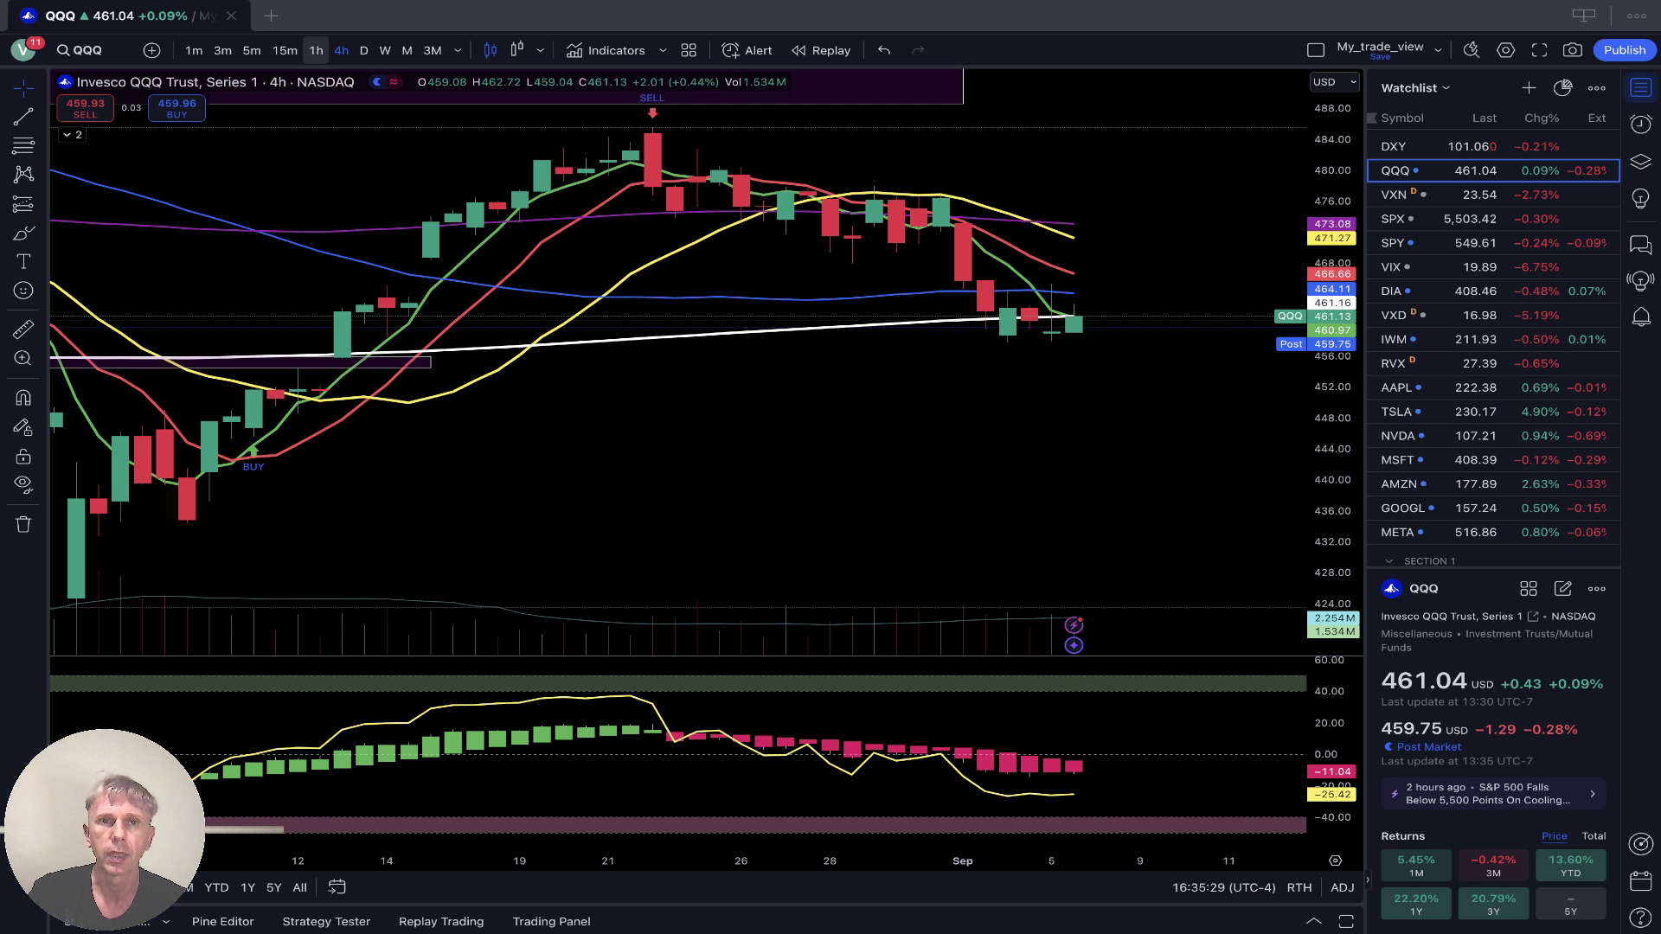
click(316, 50)
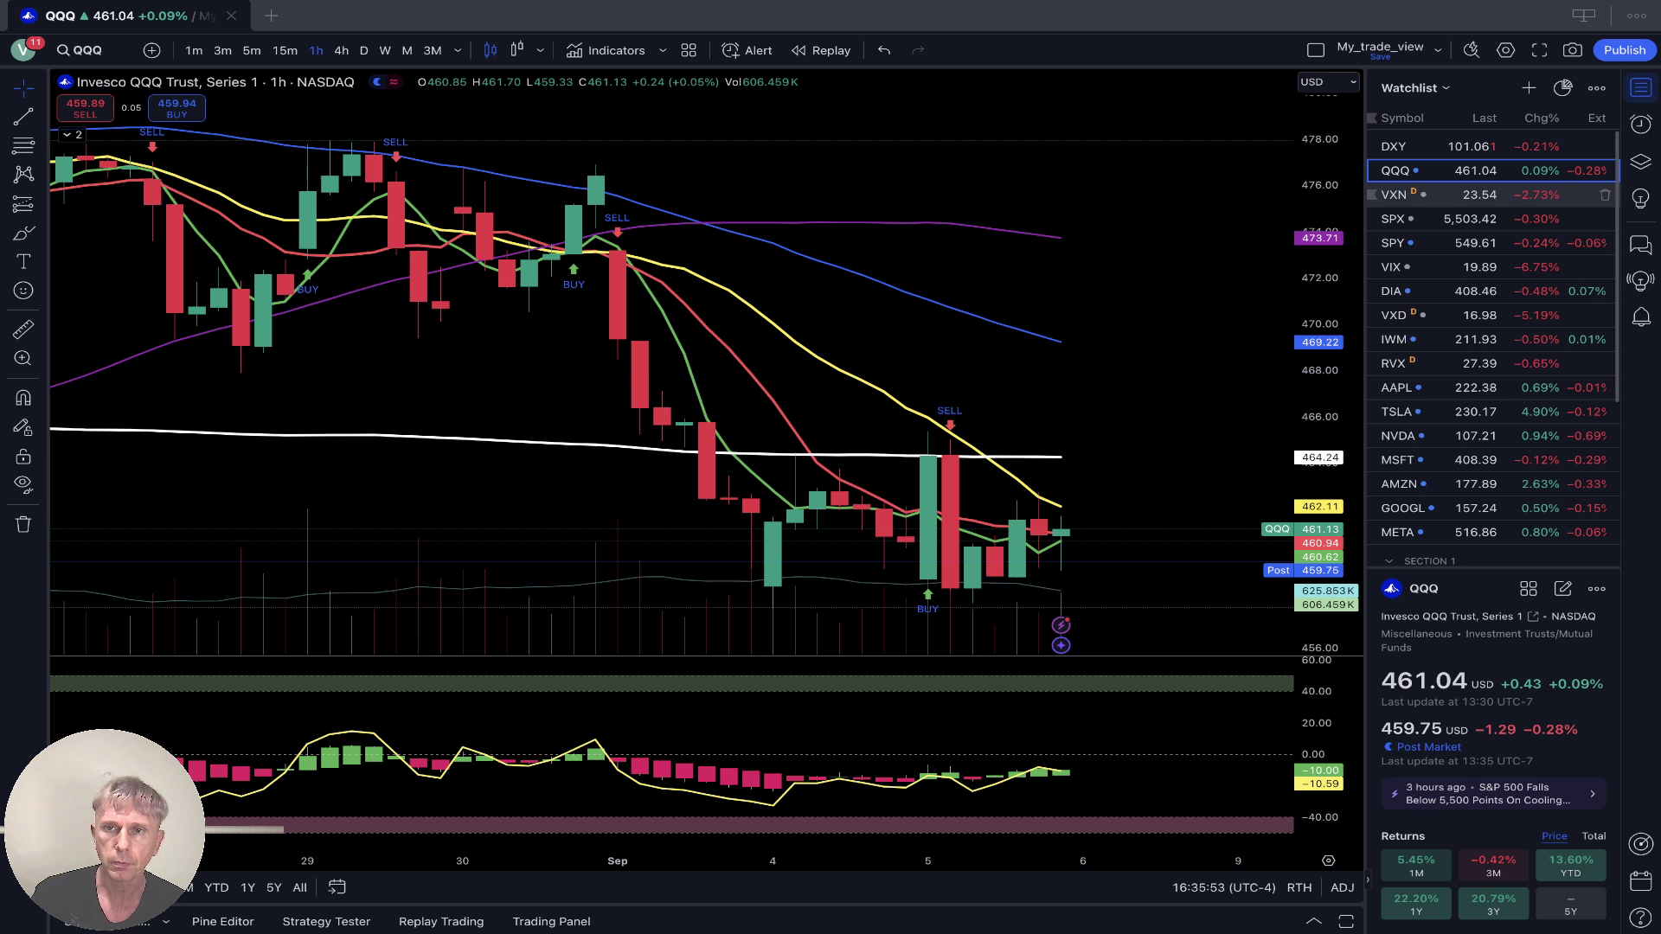
click(1471, 195)
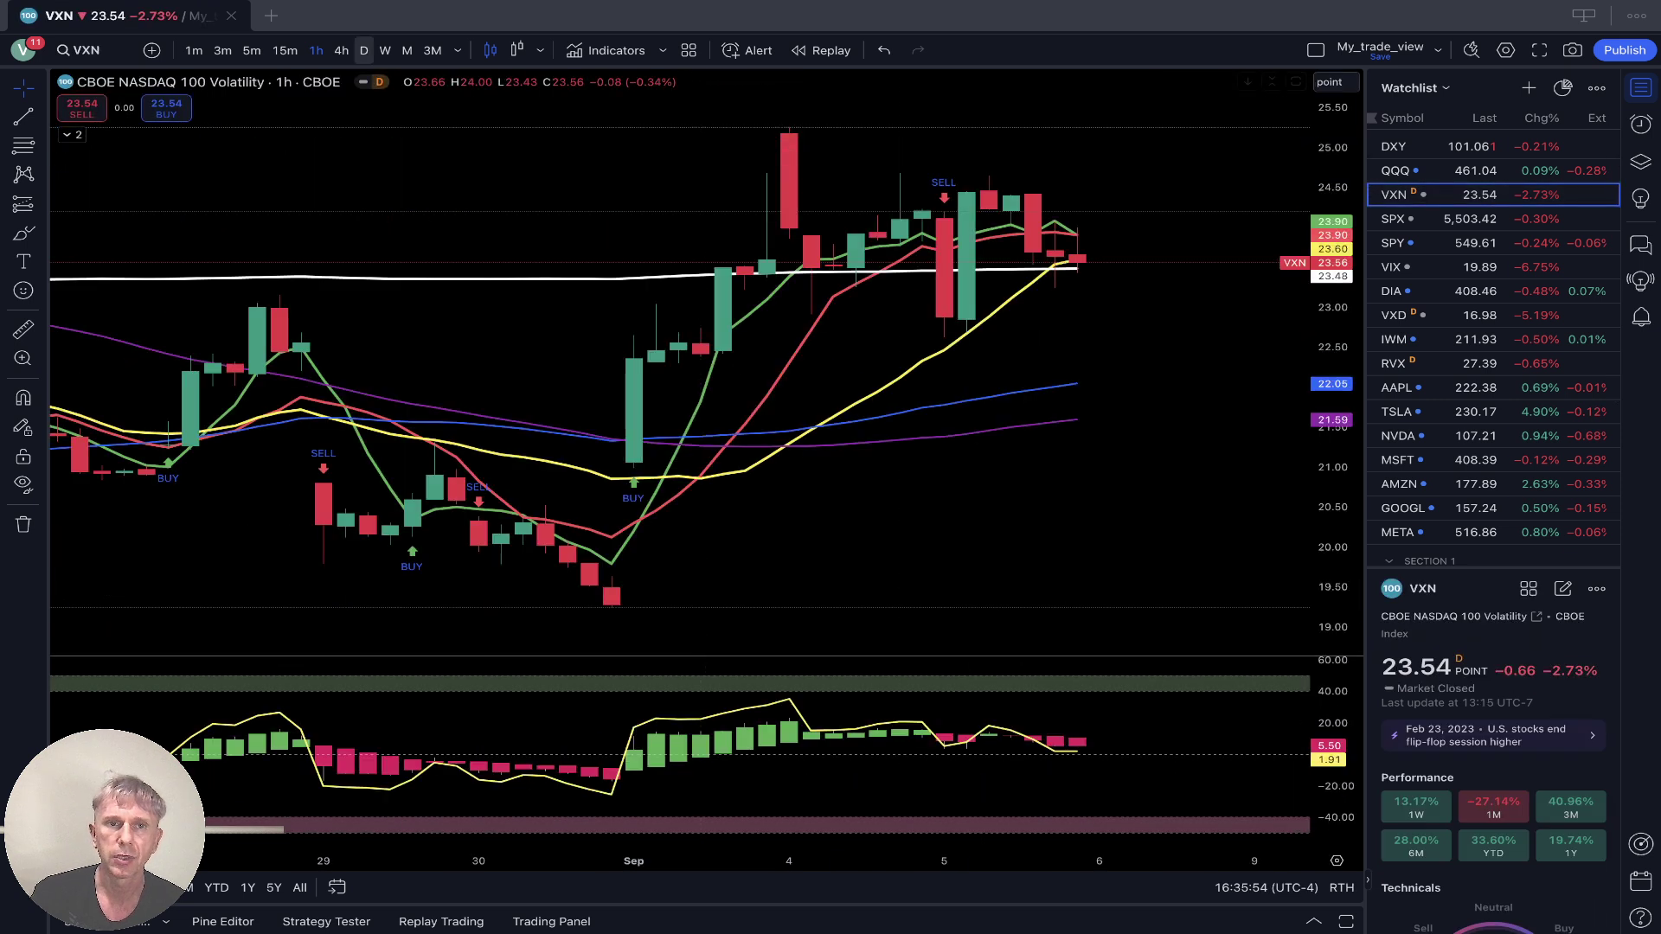
- Put VXN on daily candles, then load the S&P 500 Index (SPX) chart
click(363, 50)
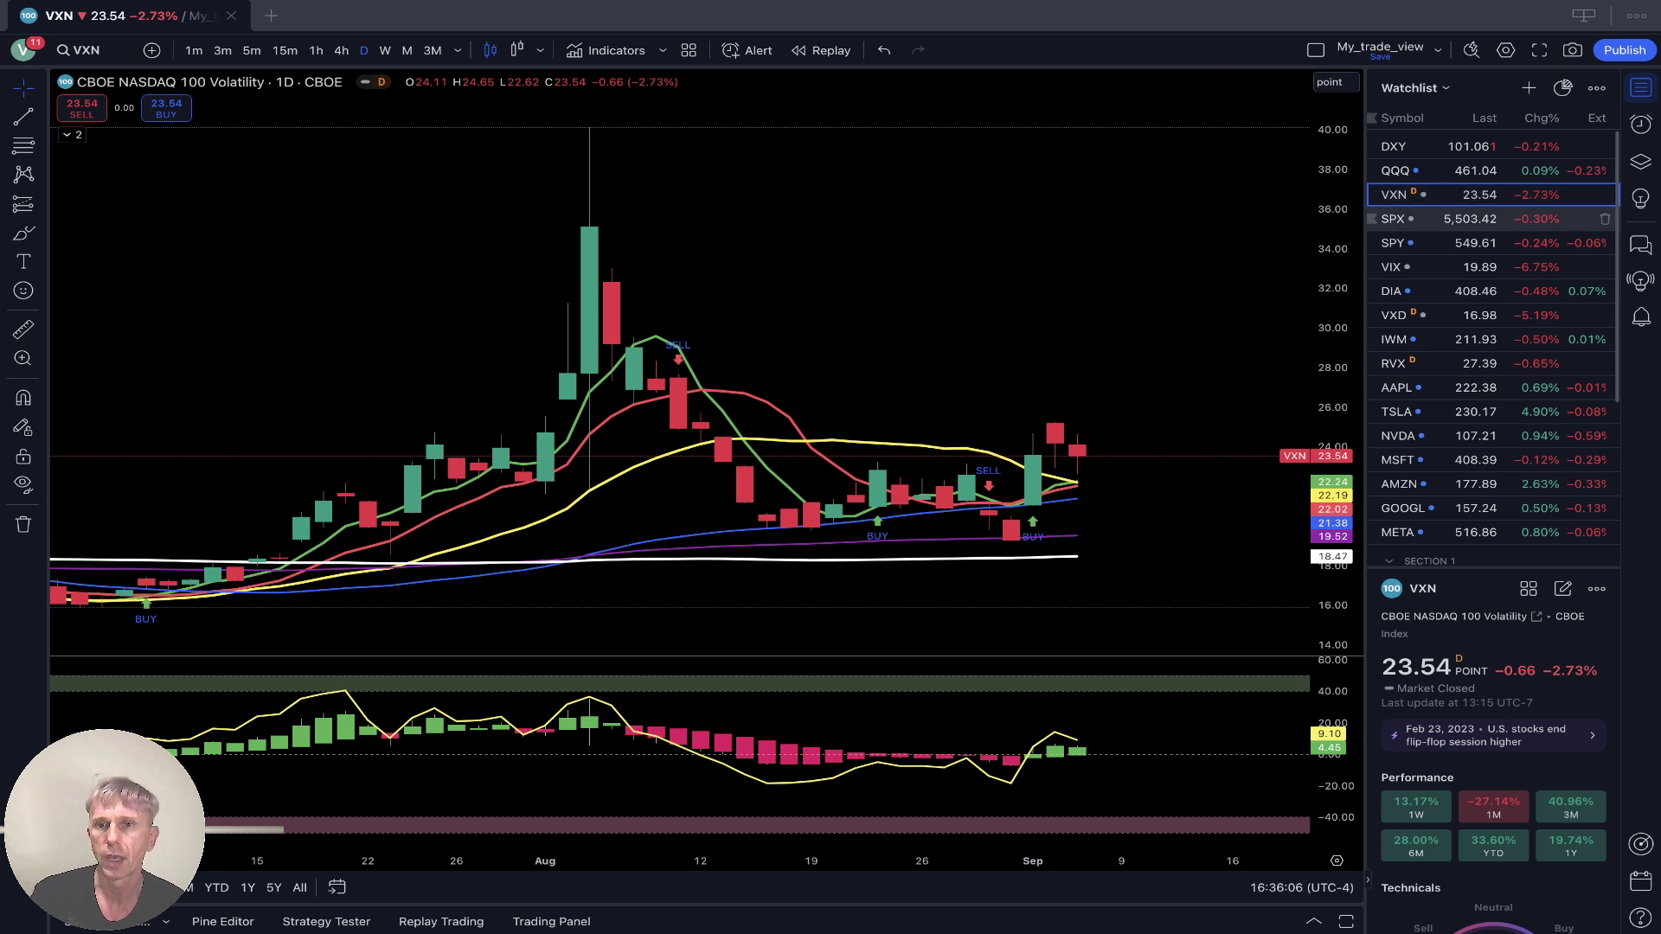
click(1427, 219)
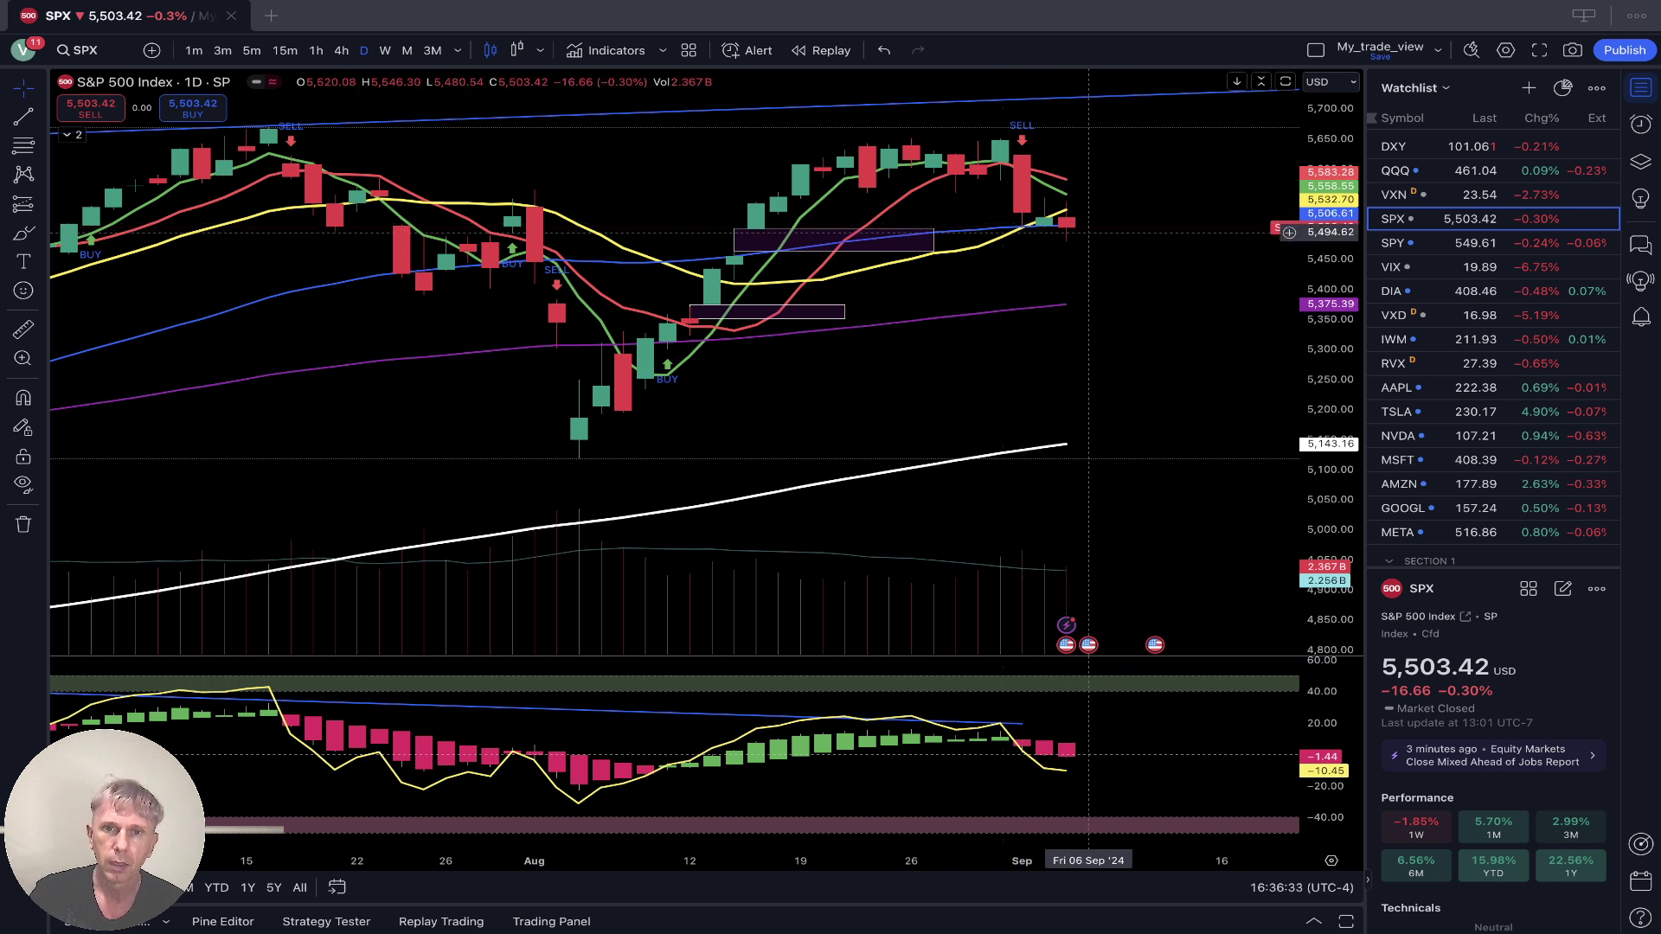
- Lower the top edge of the purple zone rectangle near 5,500 slightly
click(823, 228)
drag(822, 227, 833, 239)
click(1000, 256)
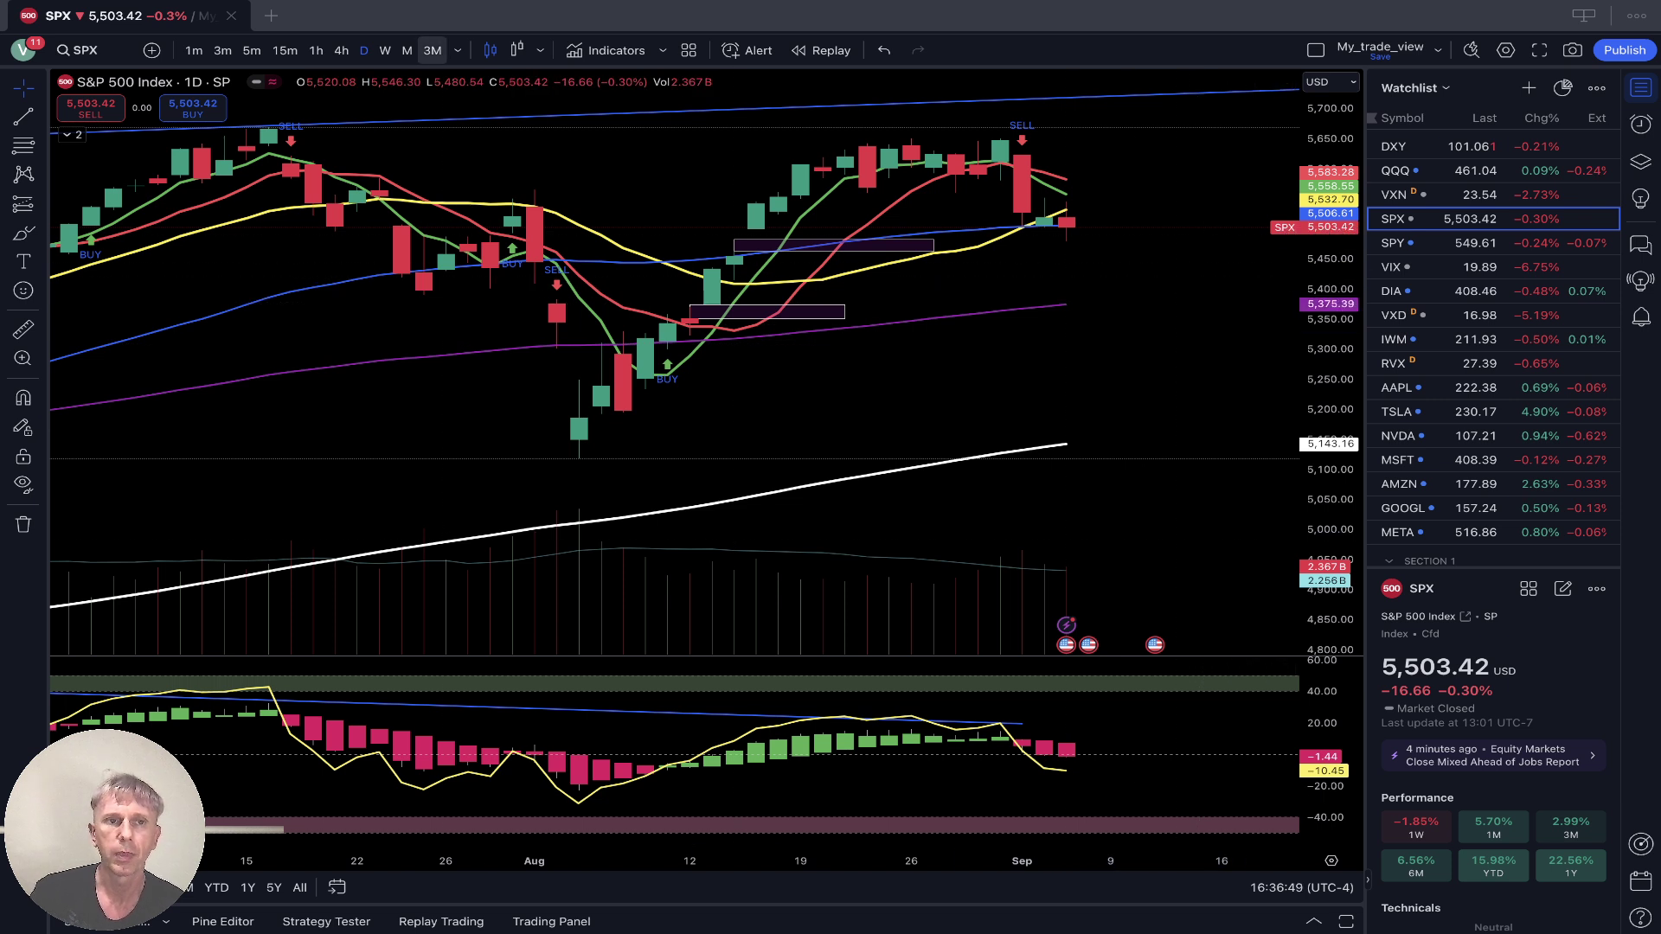
- Review SPX on 4h and 1h candles, then load the VIX chart
click(342, 50)
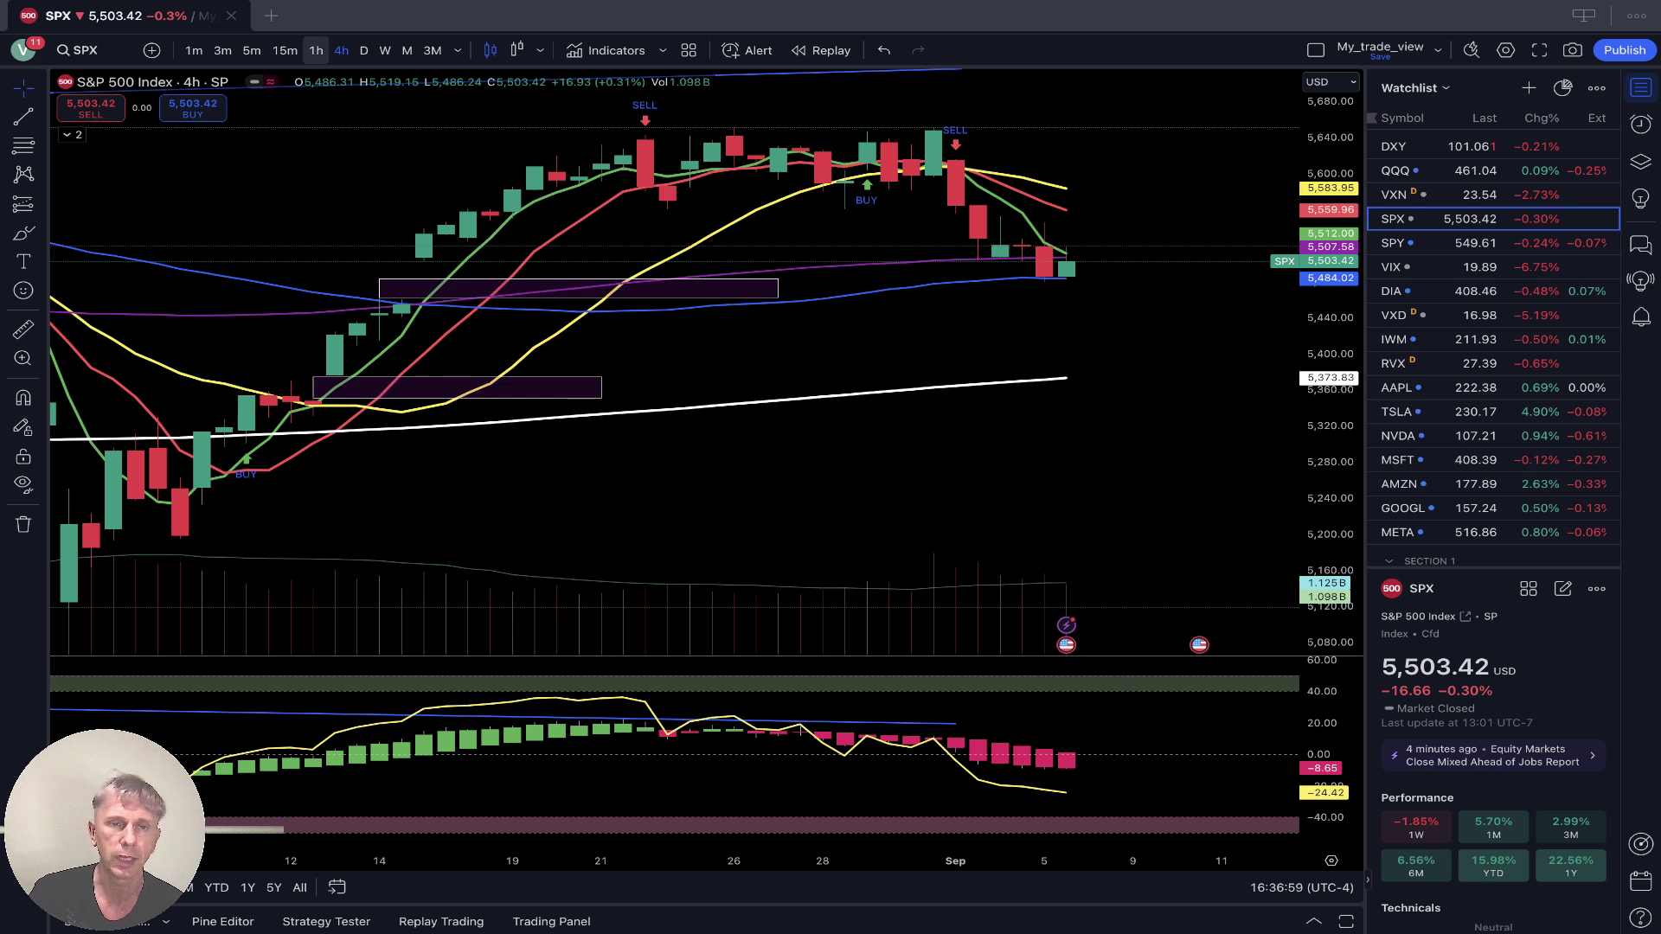
click(316, 50)
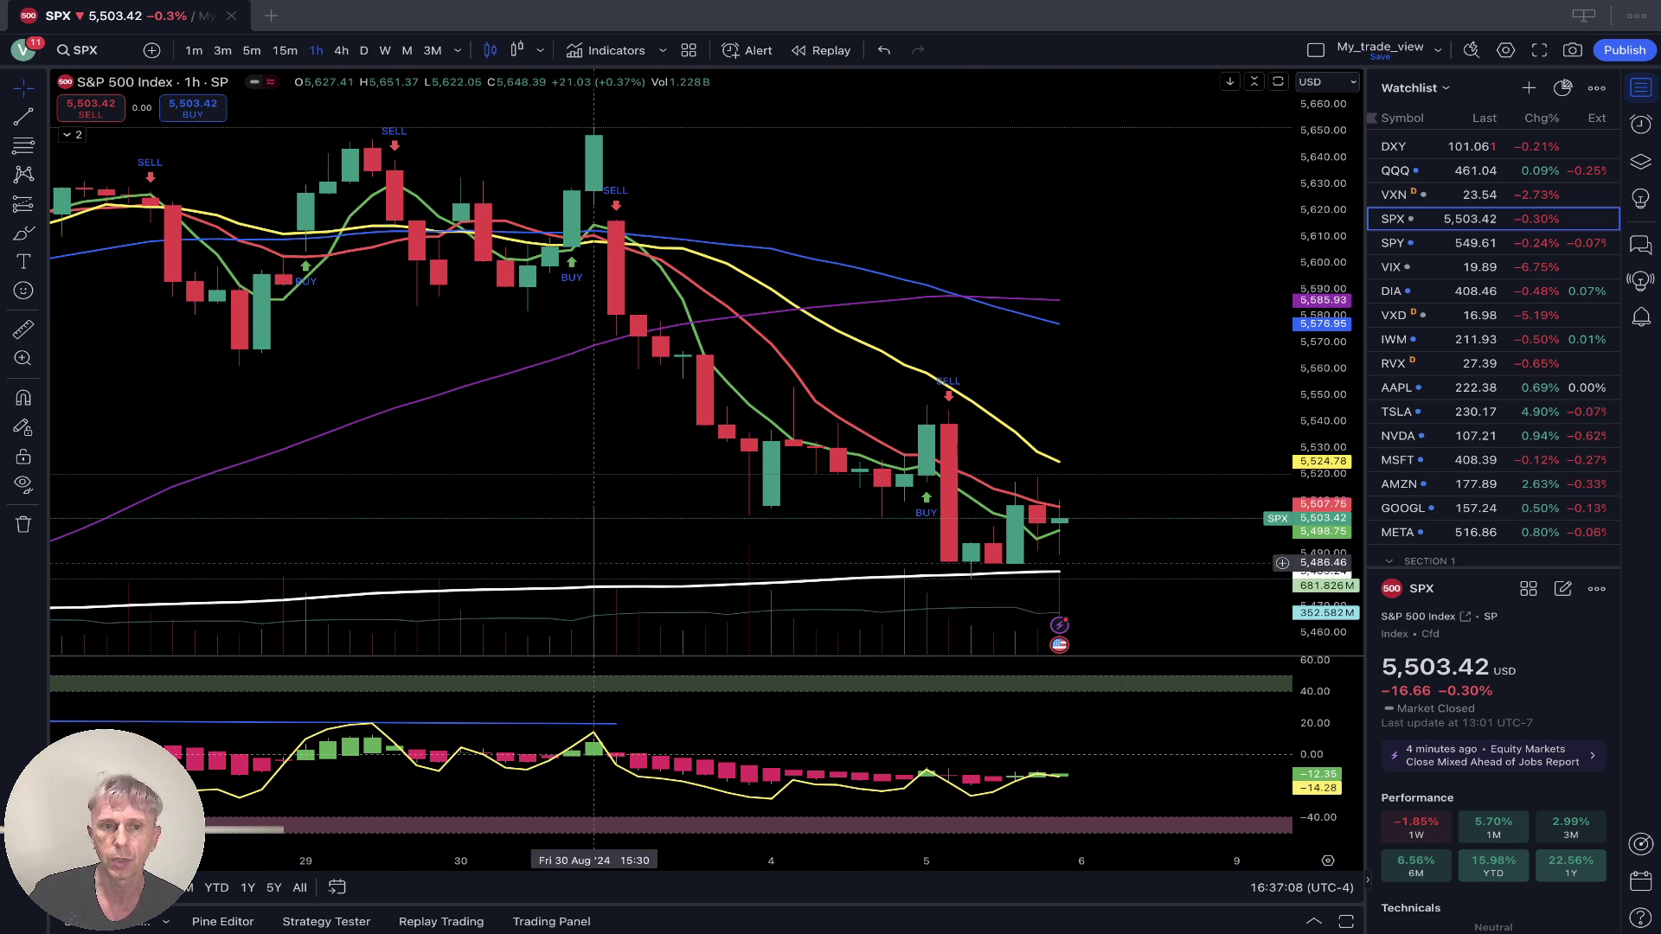
scroll(1081, 537, left, 5)
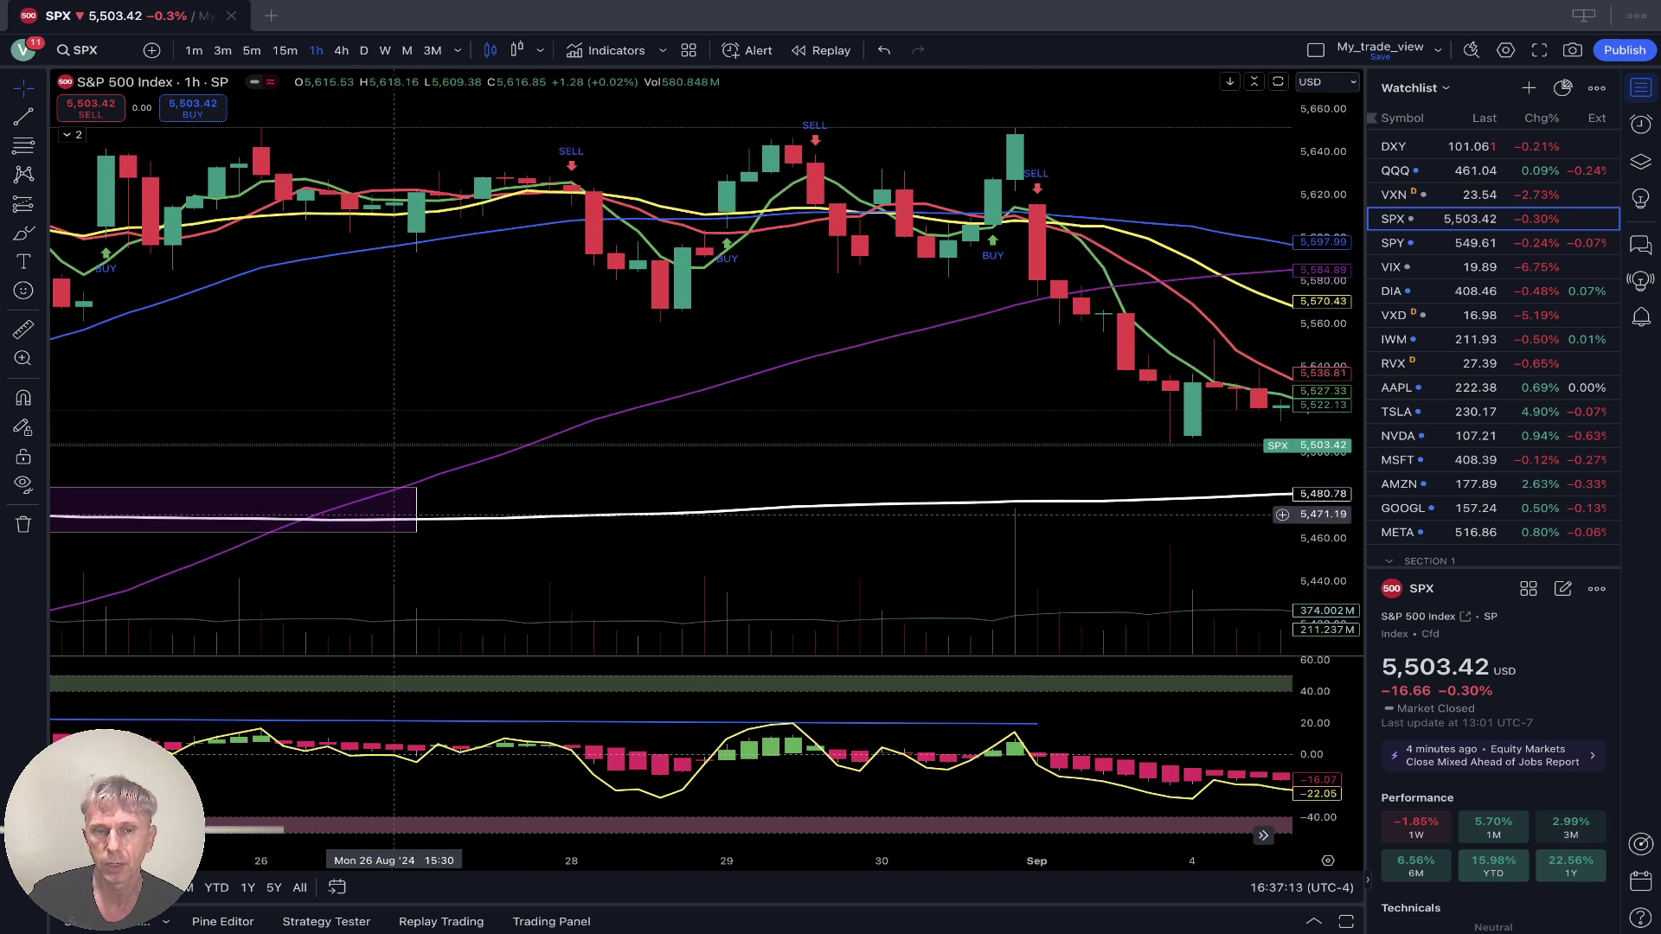
scroll(365, 412, right, 3)
scroll(365, 413, right, 2)
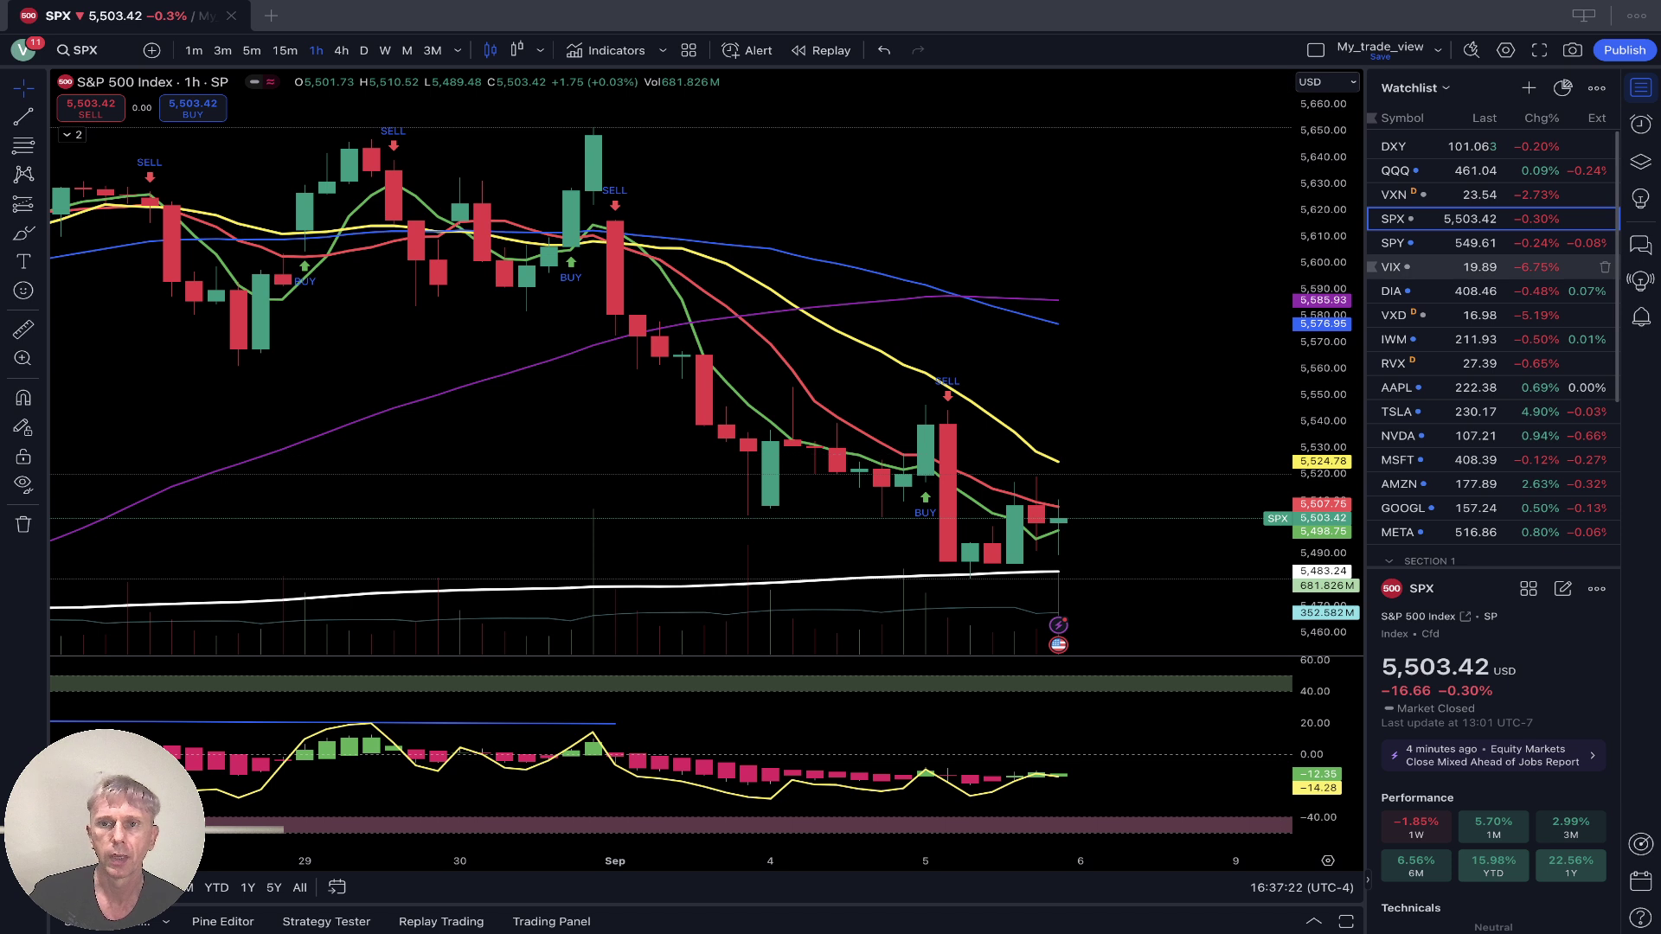
click(1418, 266)
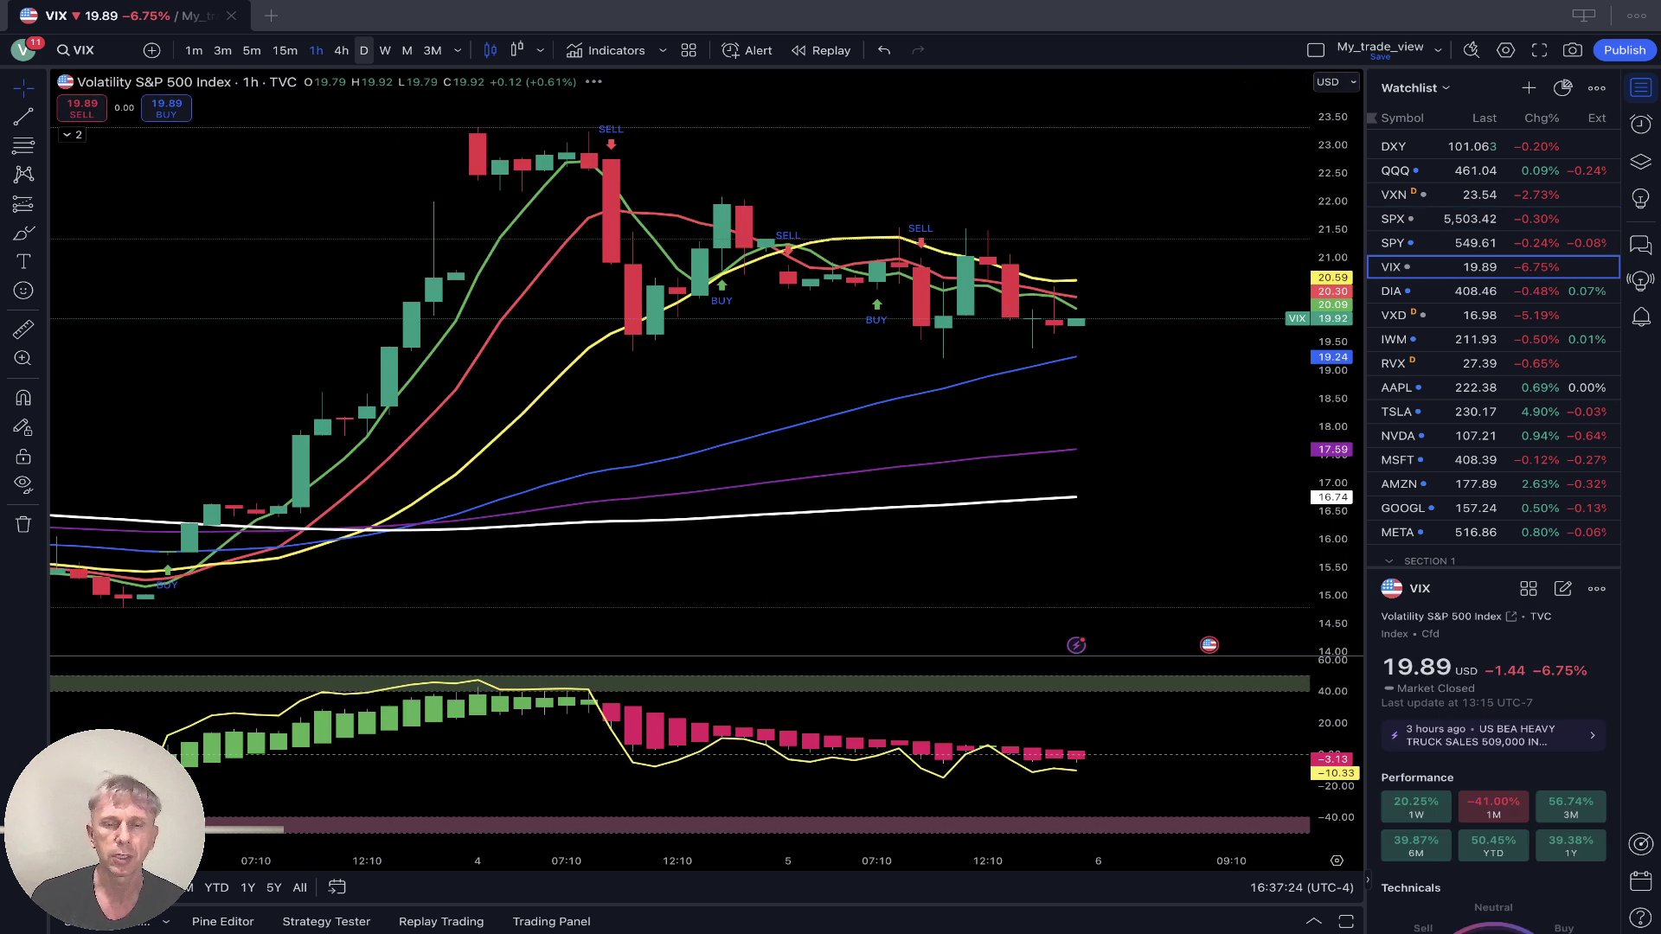
- Put VIX on daily candles, then load the DIA Dow Jones ETF chart
click(363, 50)
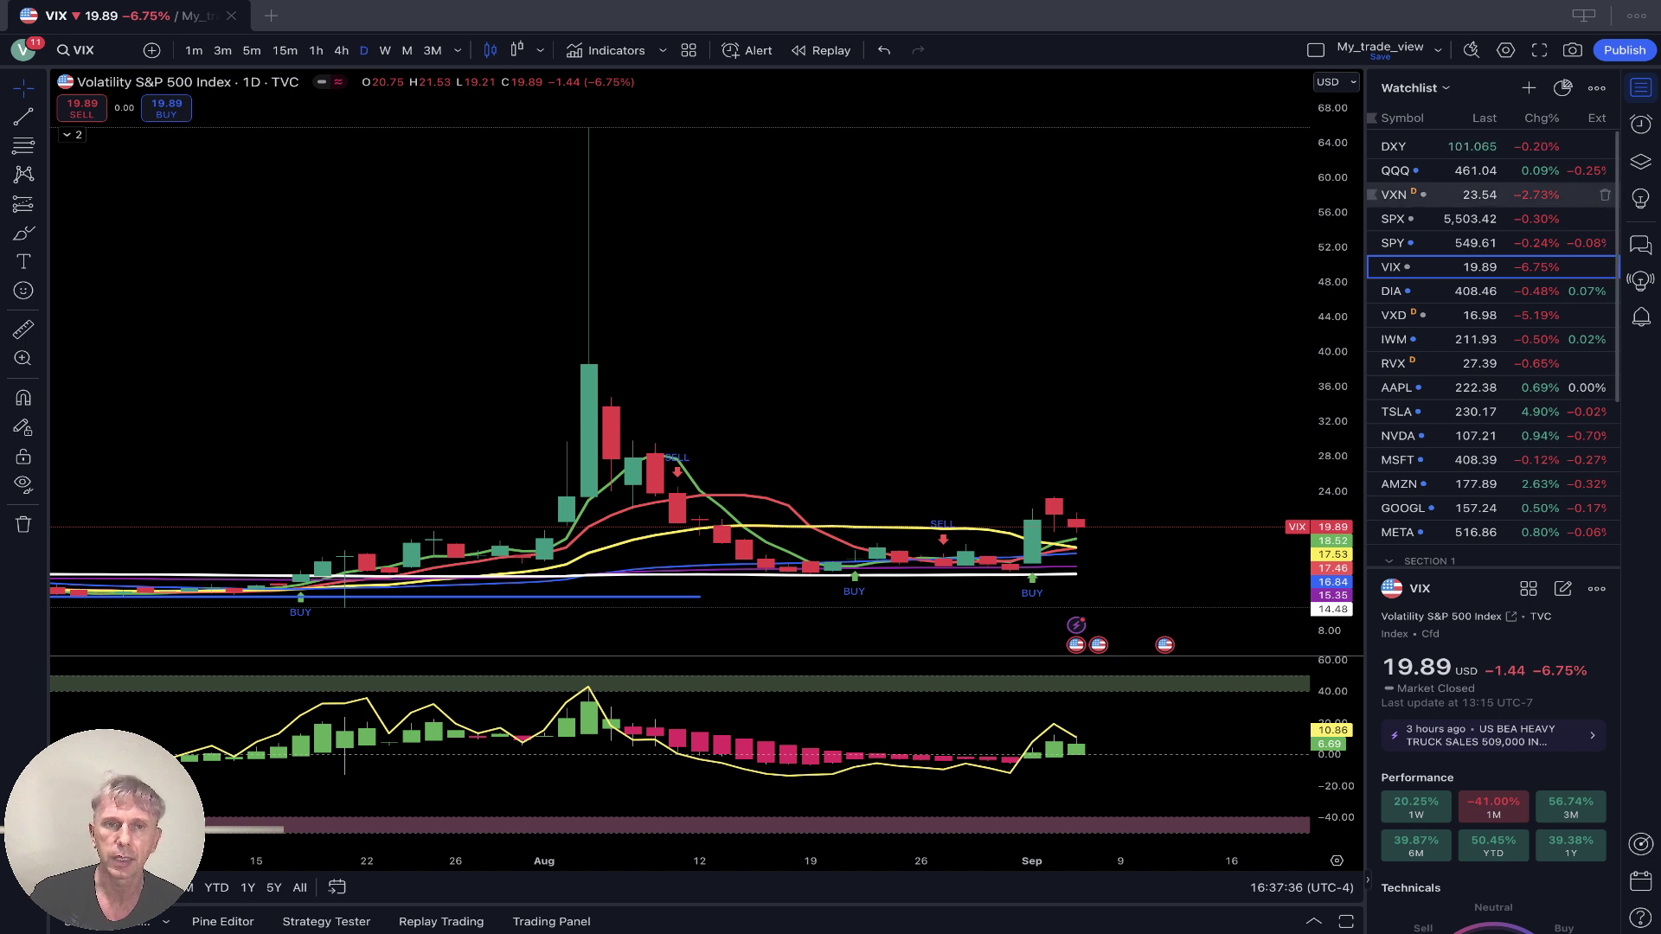
click(1401, 291)
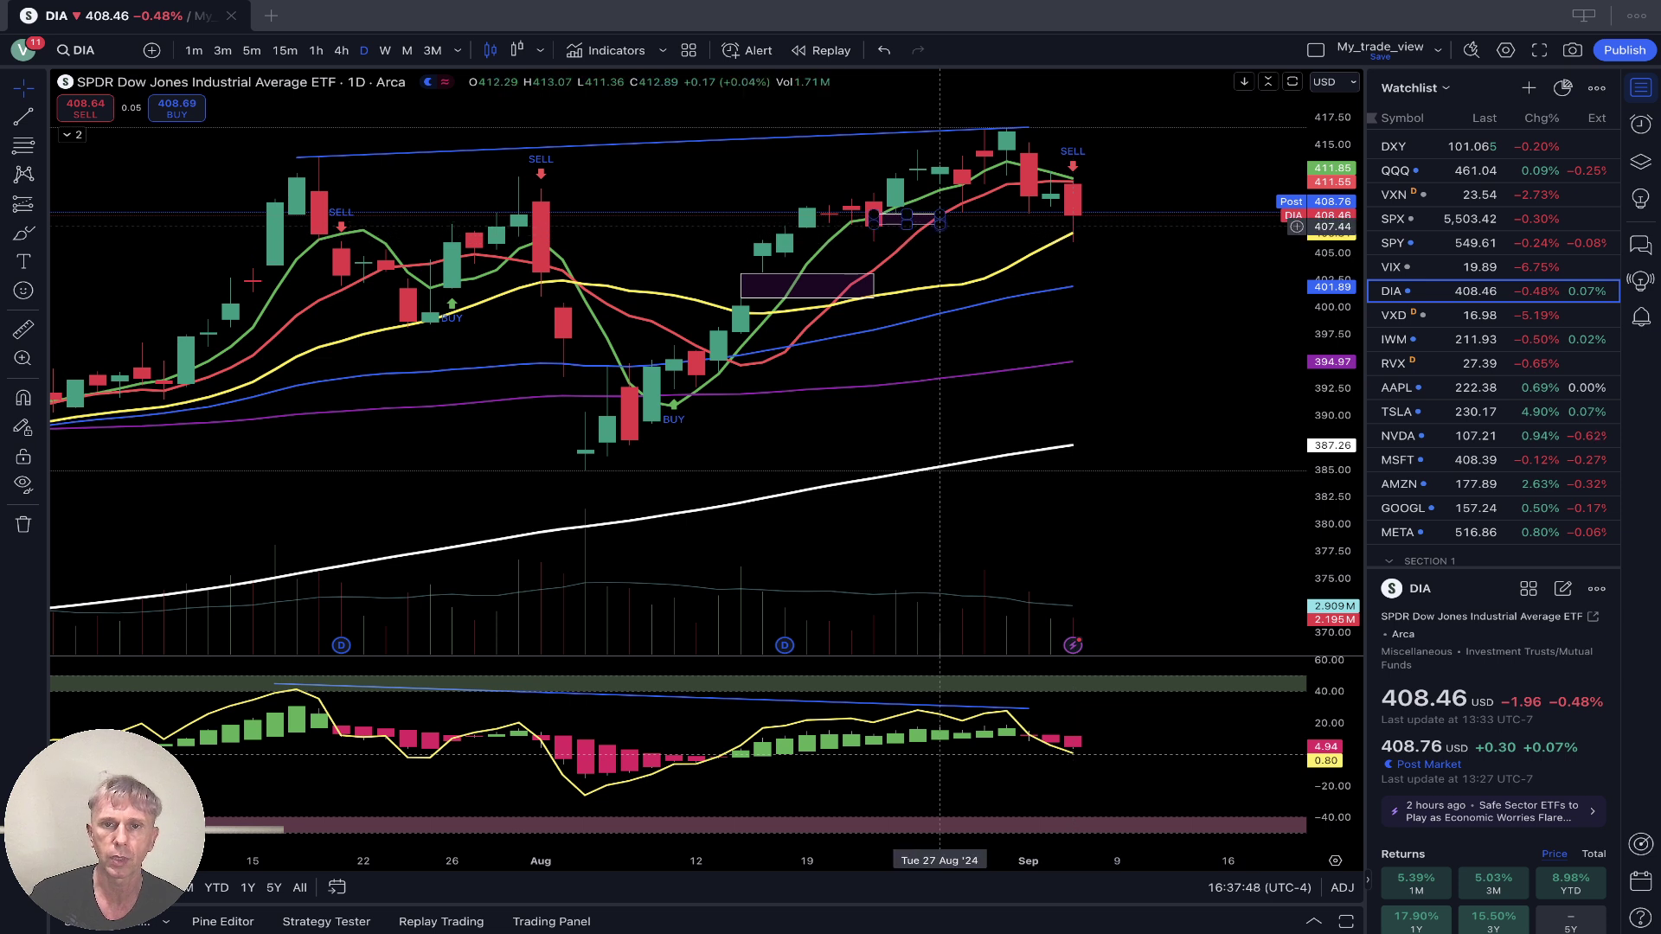
- Delete the late-August box on DIA, view 4h and 1h candles, then load VXD
click(939, 223)
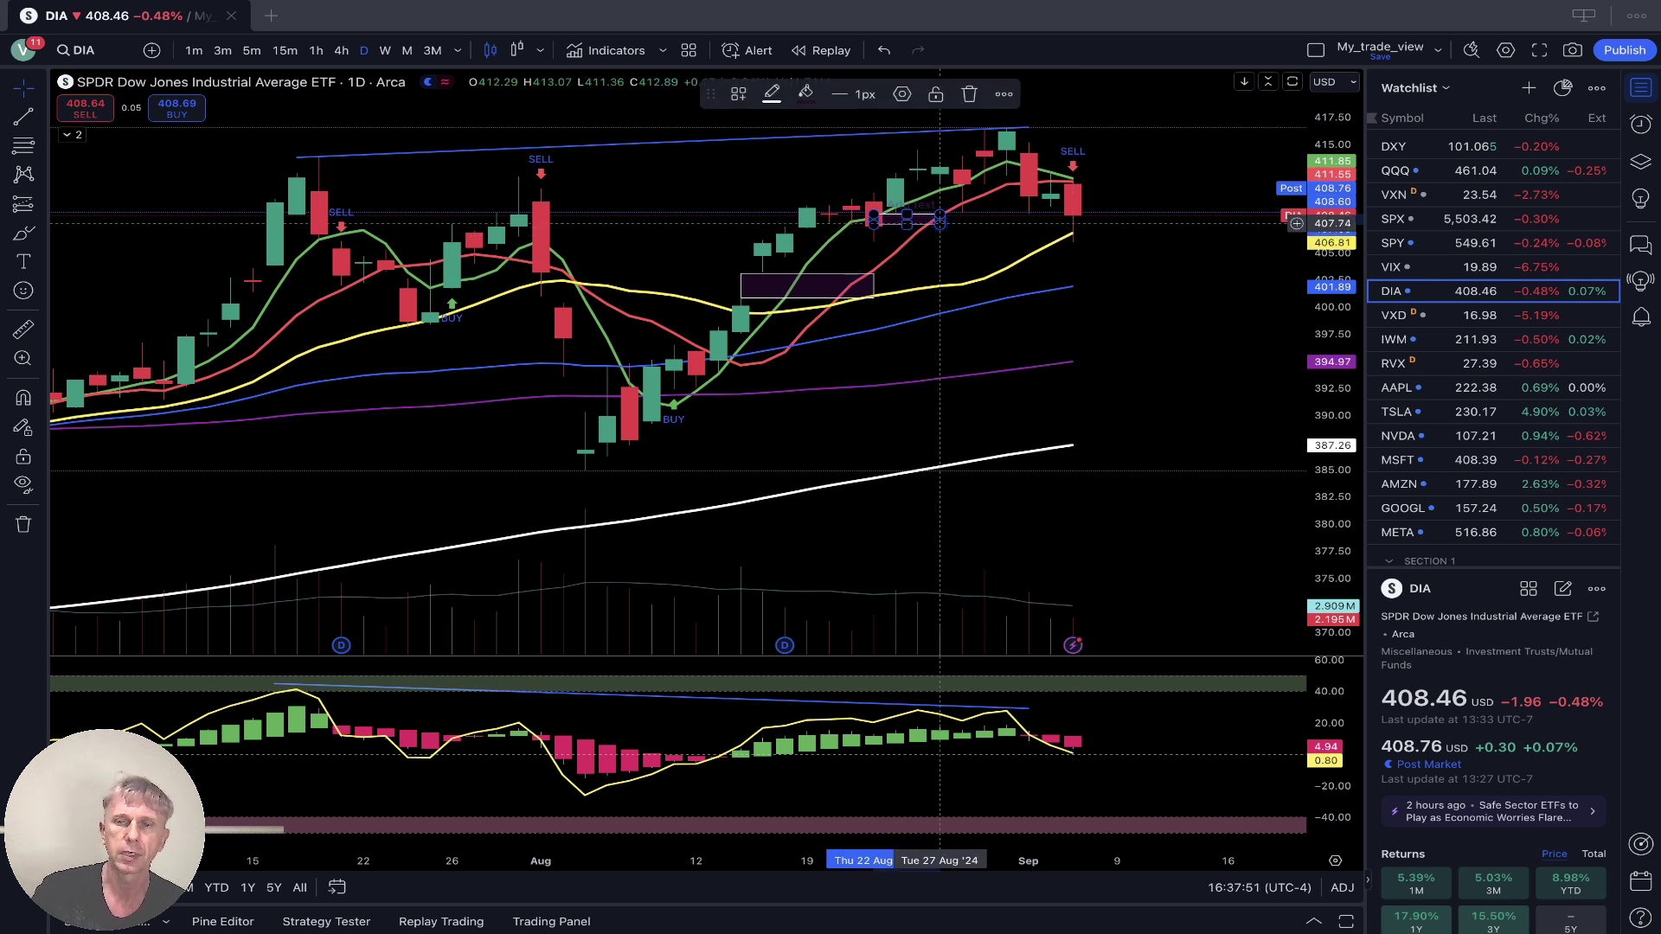
key(Delete)
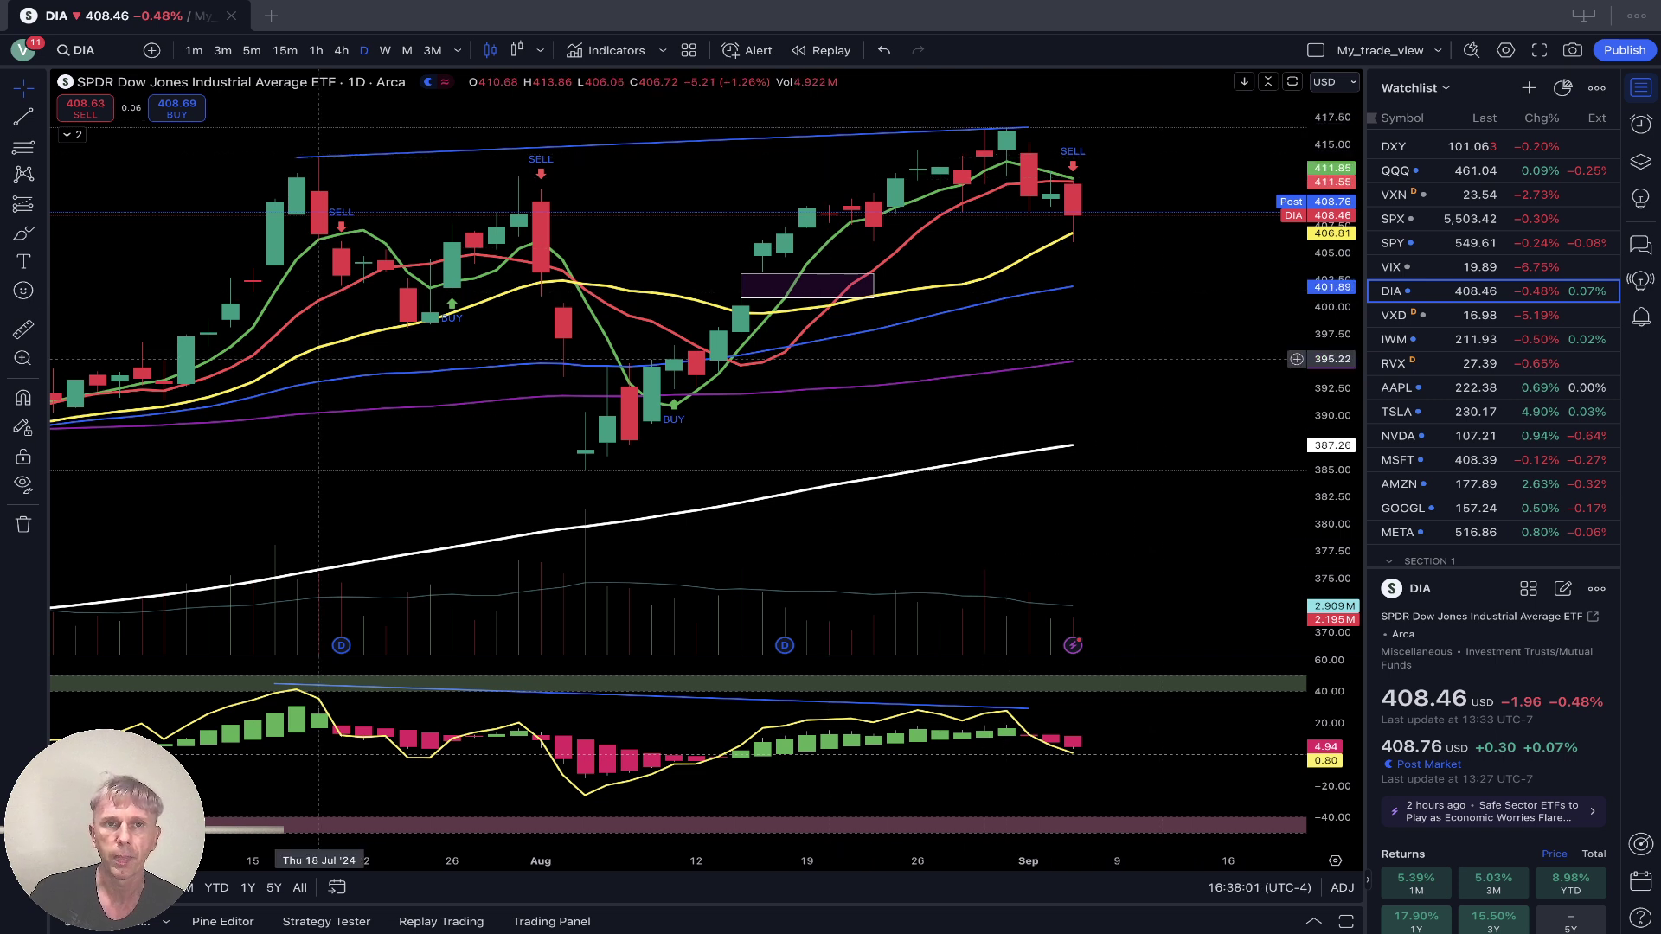
click(341, 50)
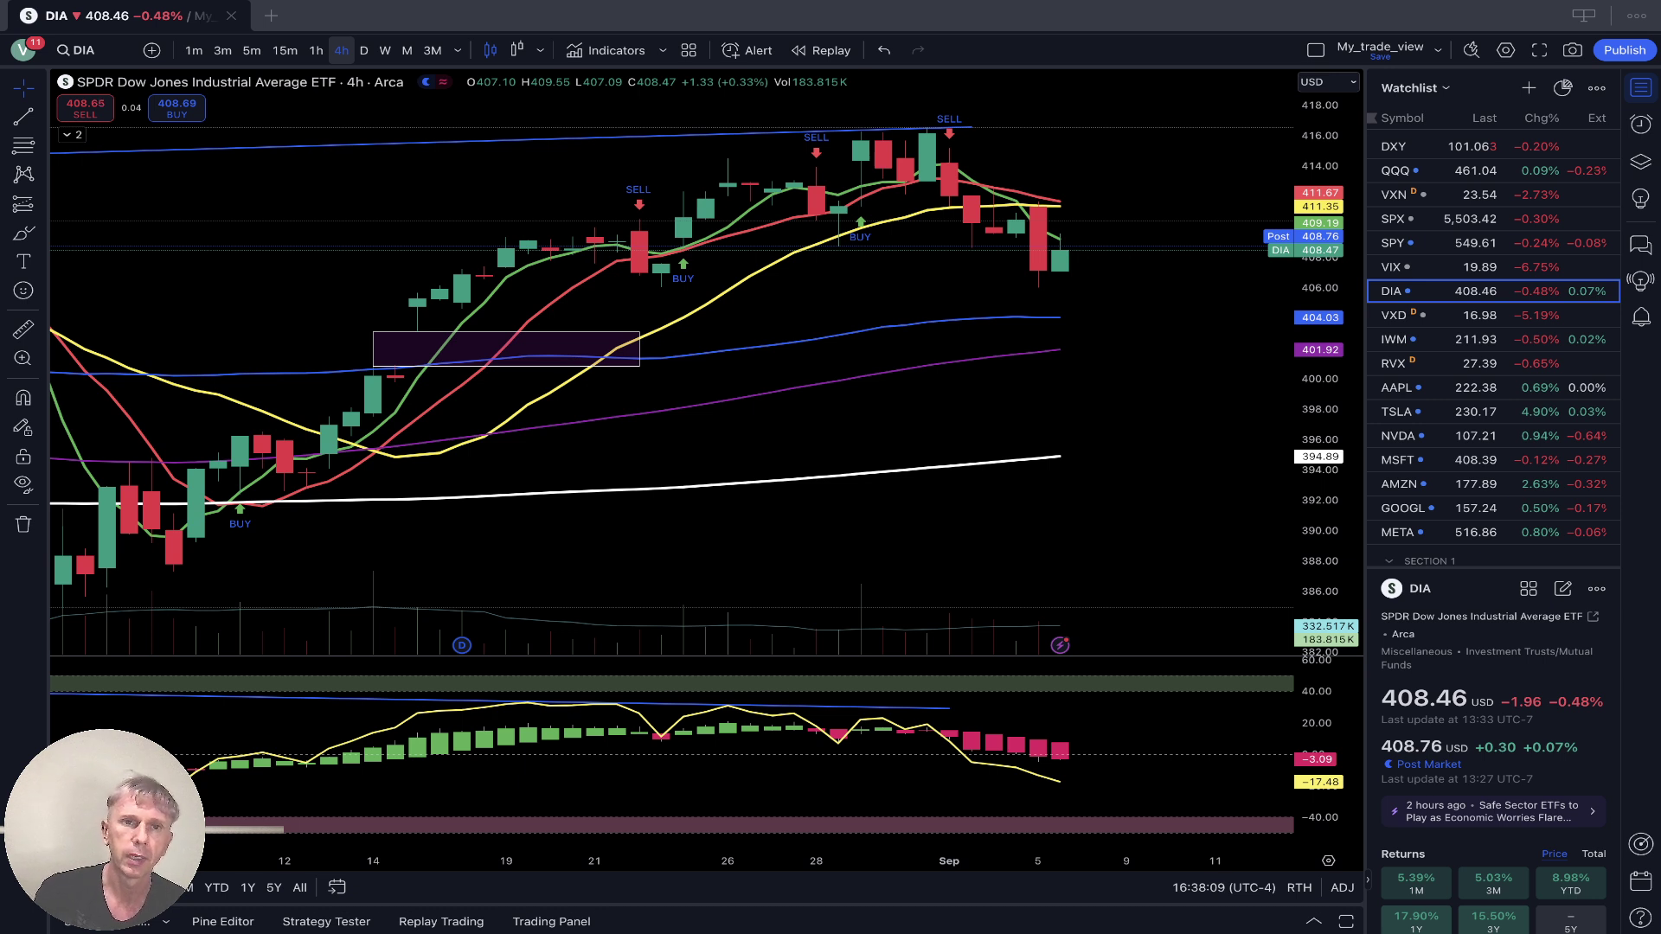
click(315, 50)
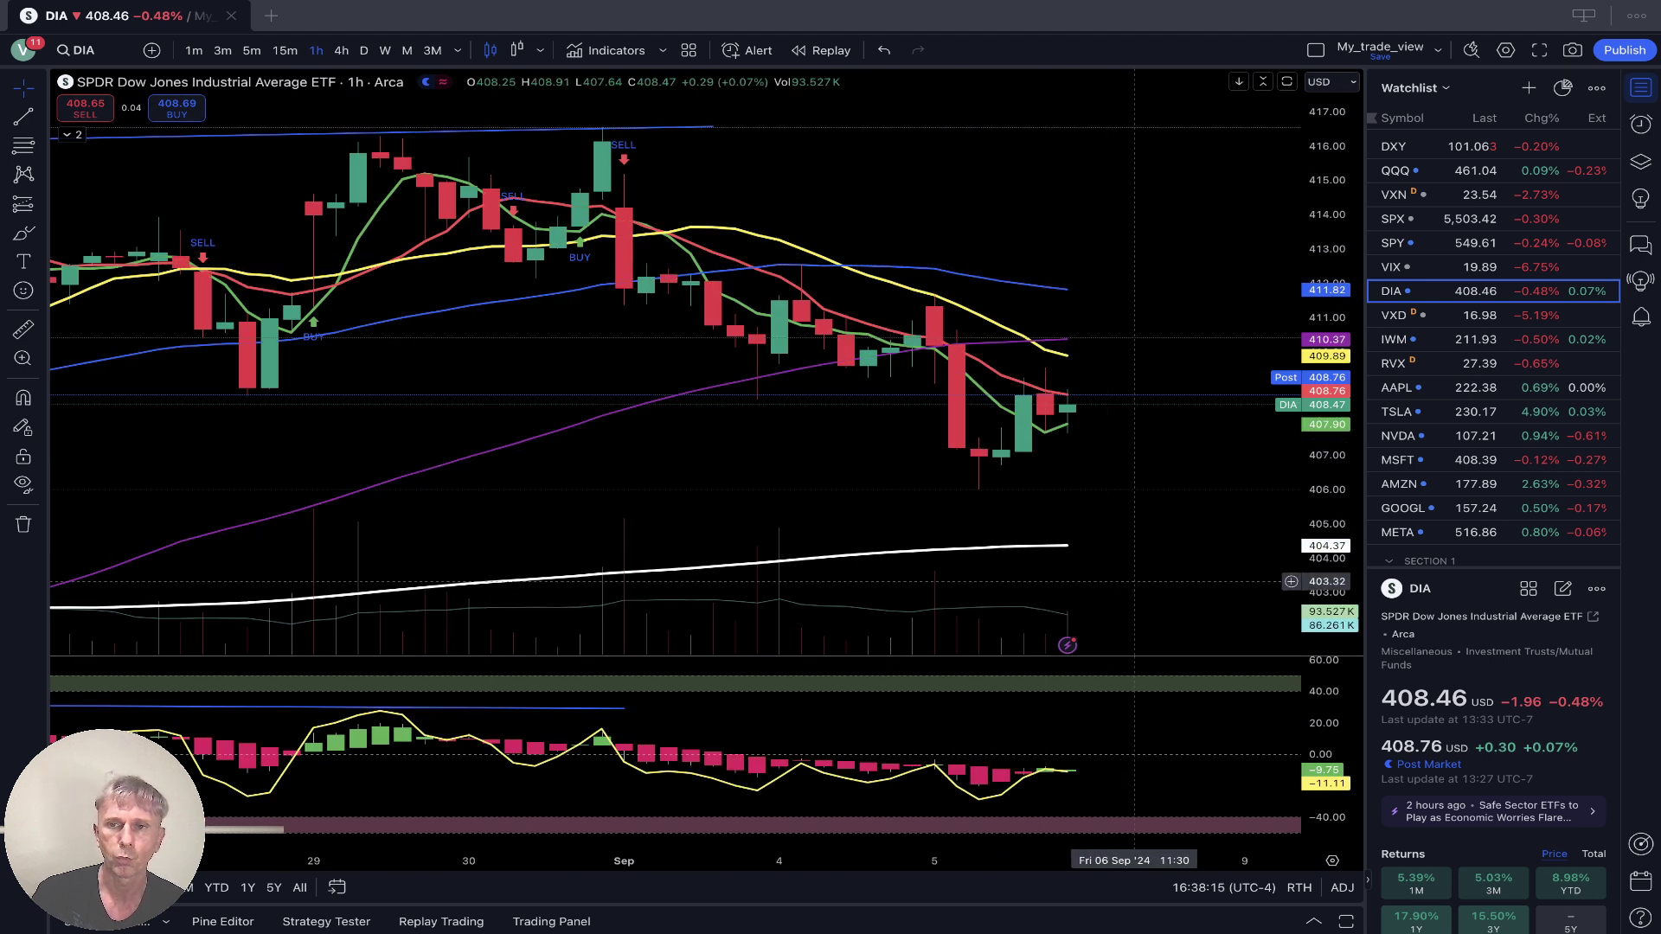
click(1470, 315)
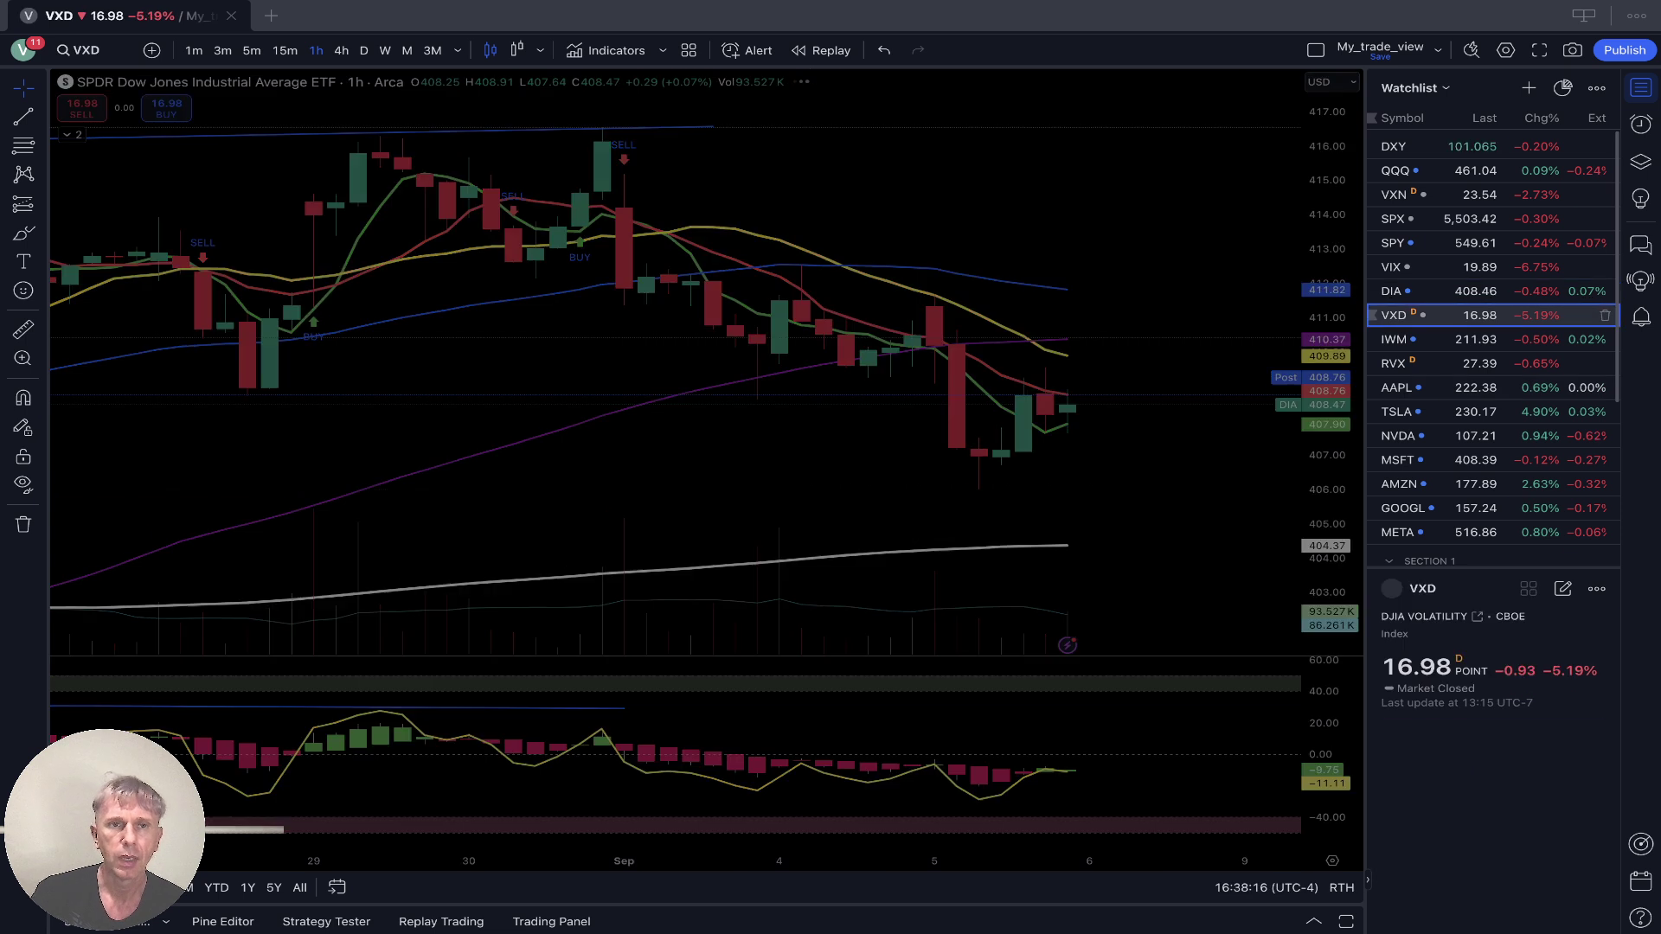
- Put VXD on daily bars, then load the IWM Russell 2000 ETF chart
click(364, 50)
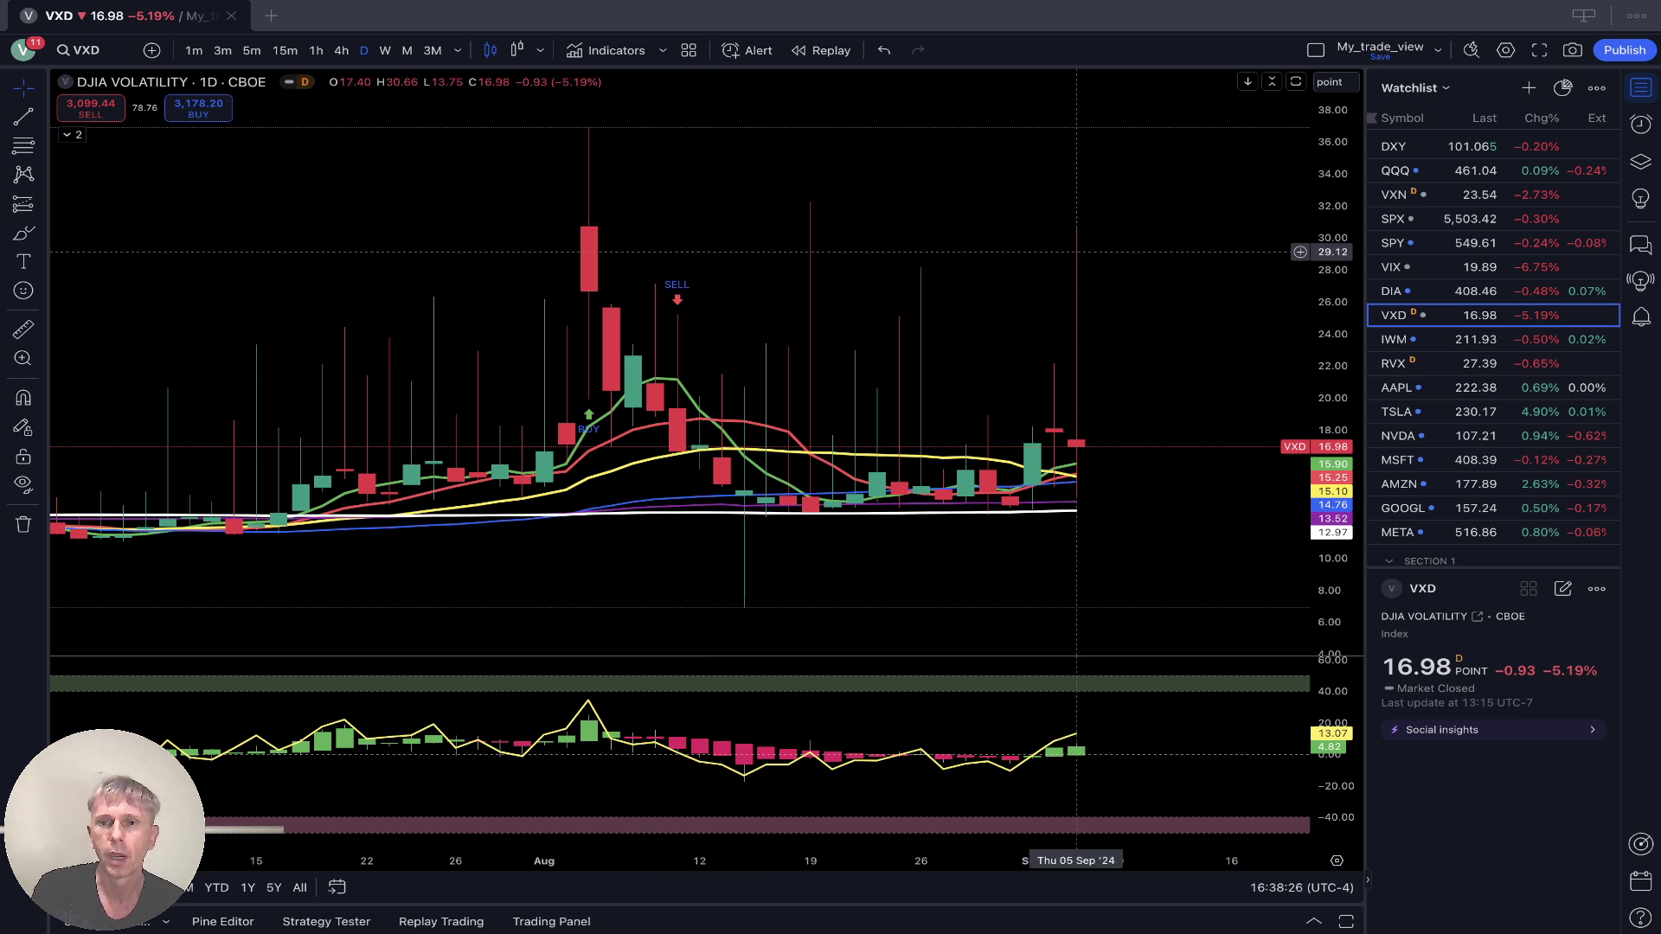
click(1470, 339)
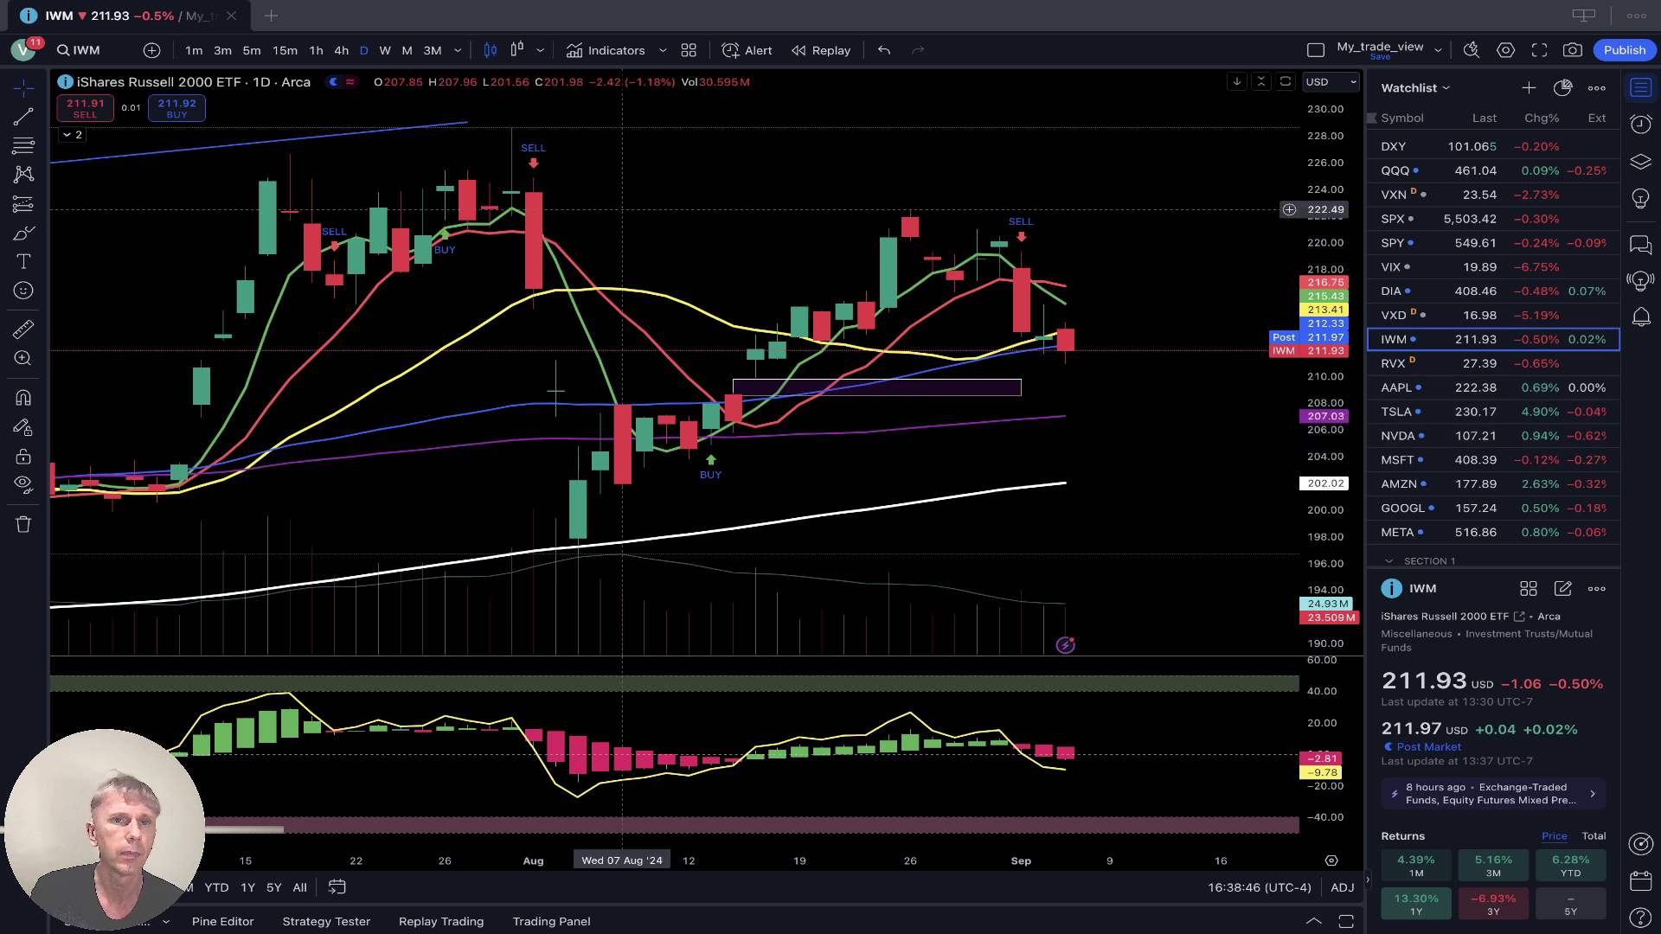
- Step IWM through 4h and 1h candles, then load the RVX volatility chart
click(342, 50)
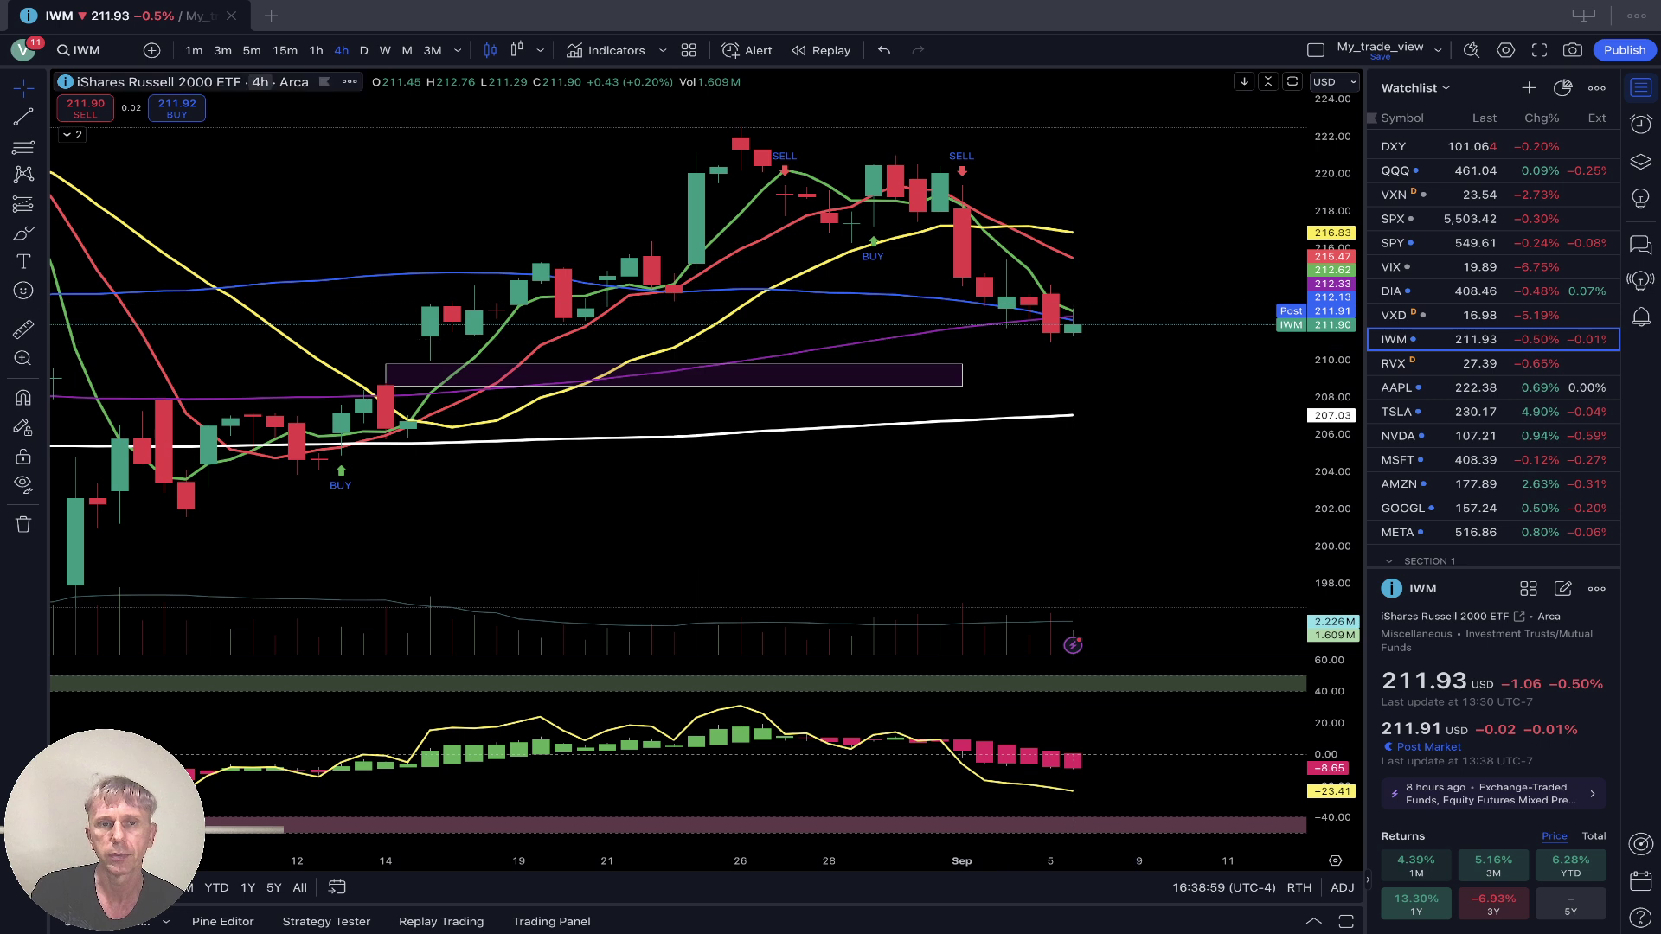
click(315, 50)
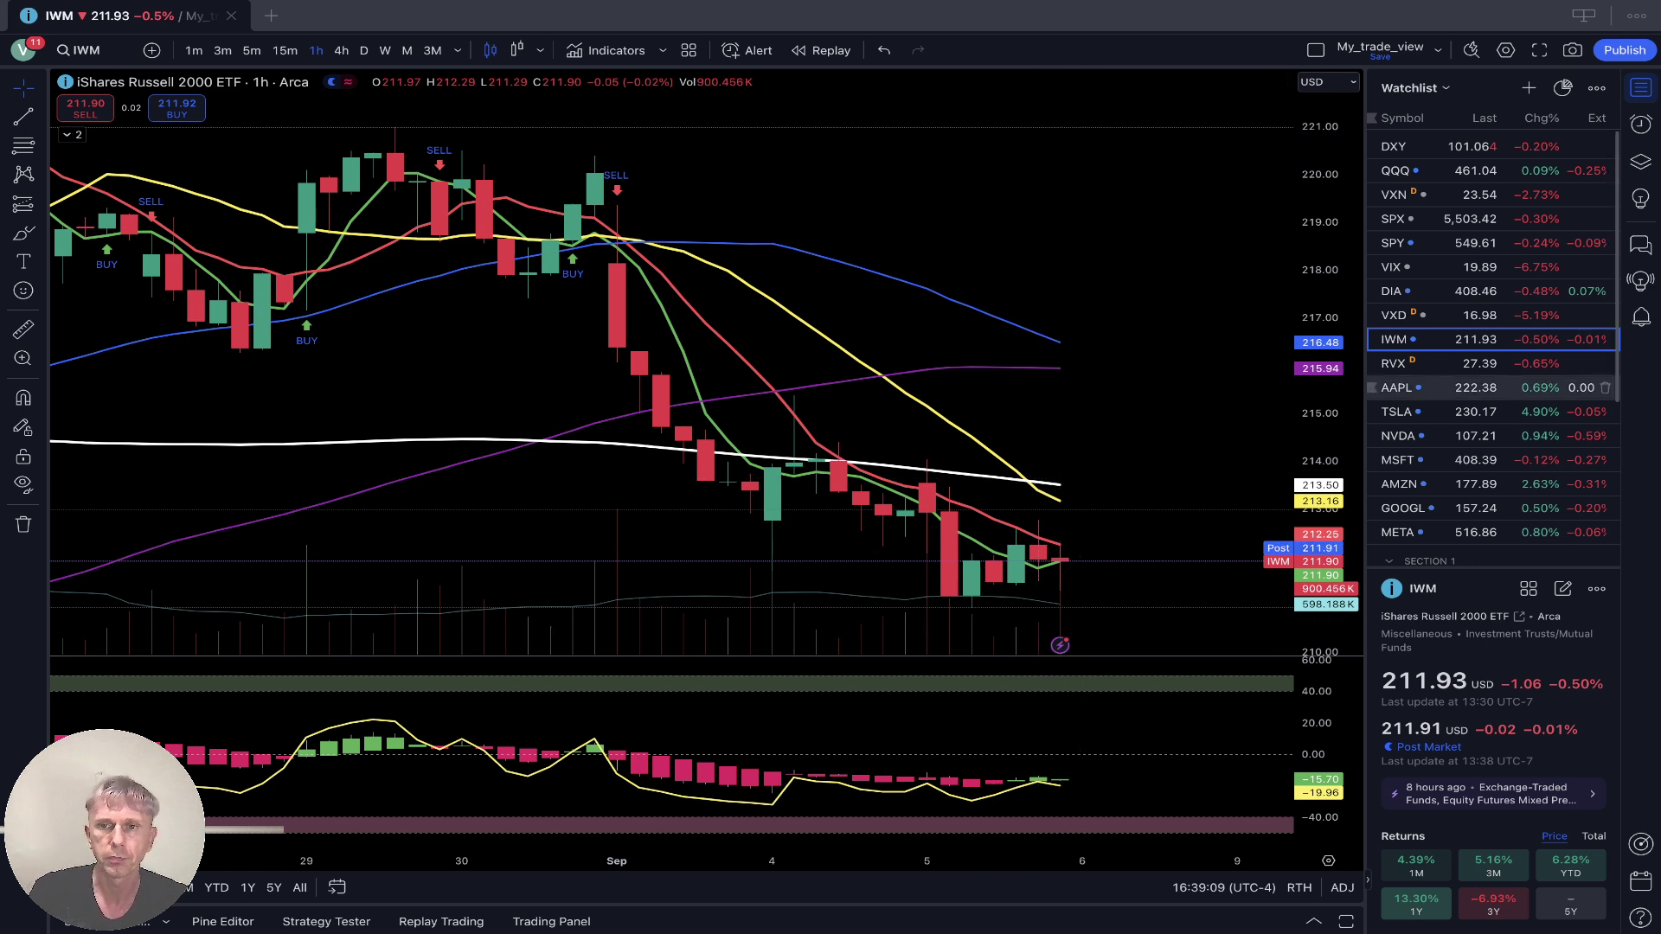
click(1436, 363)
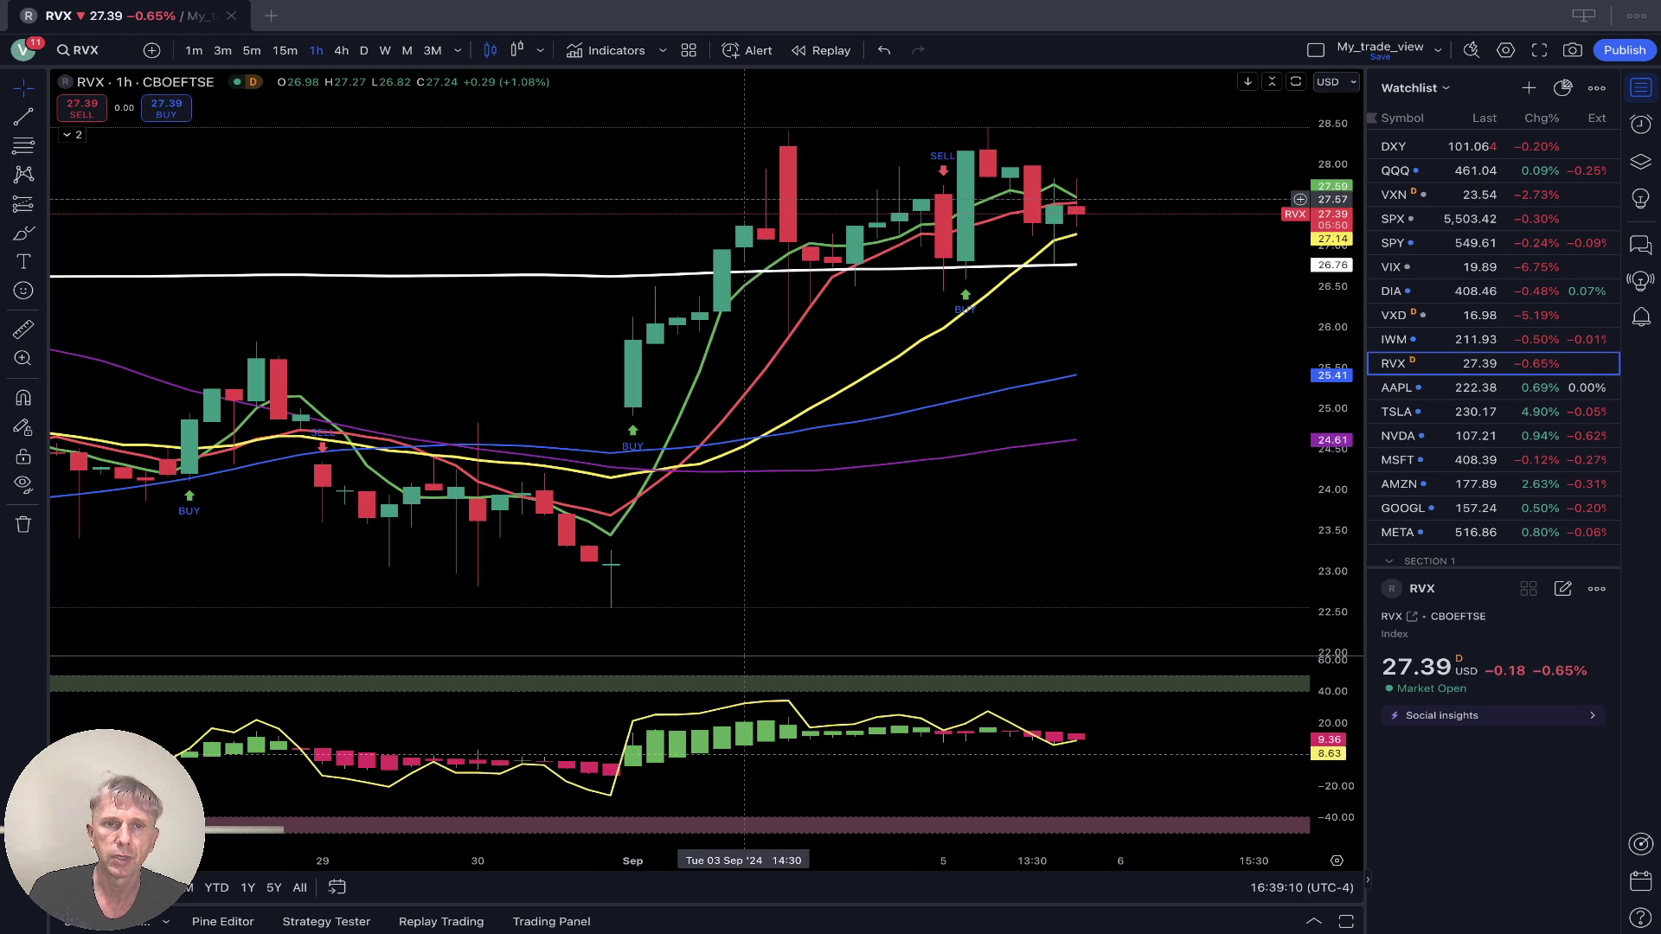
- Put RVX on daily candles, then bring up the AAPL chart from the watchlist
click(363, 50)
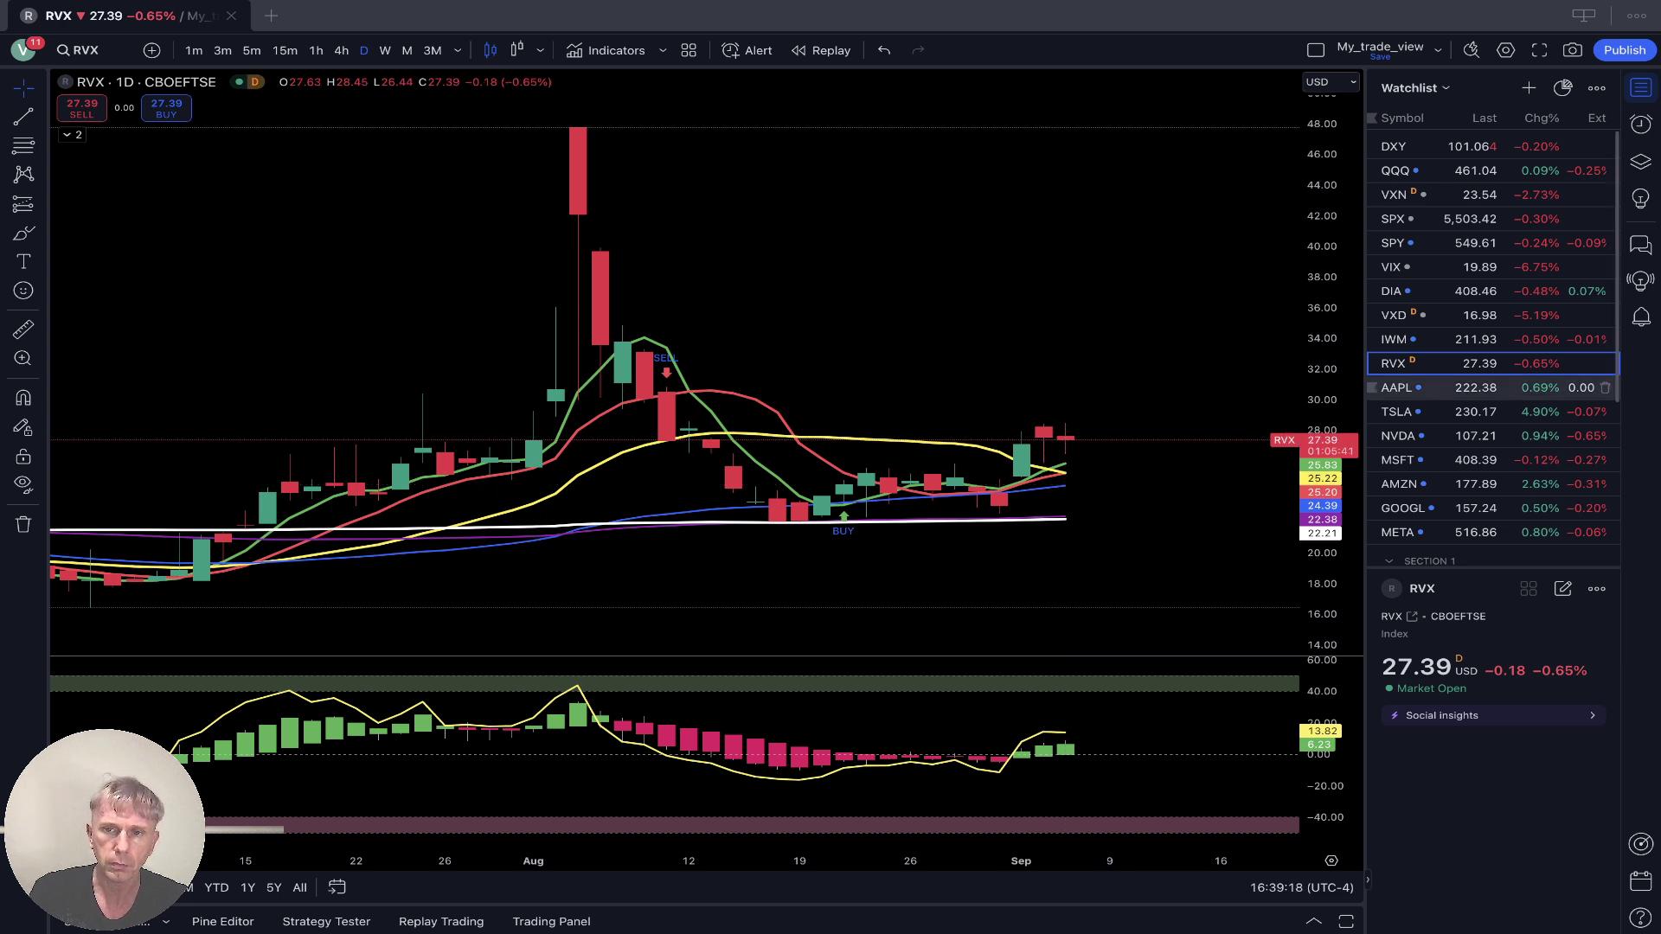
click(1427, 387)
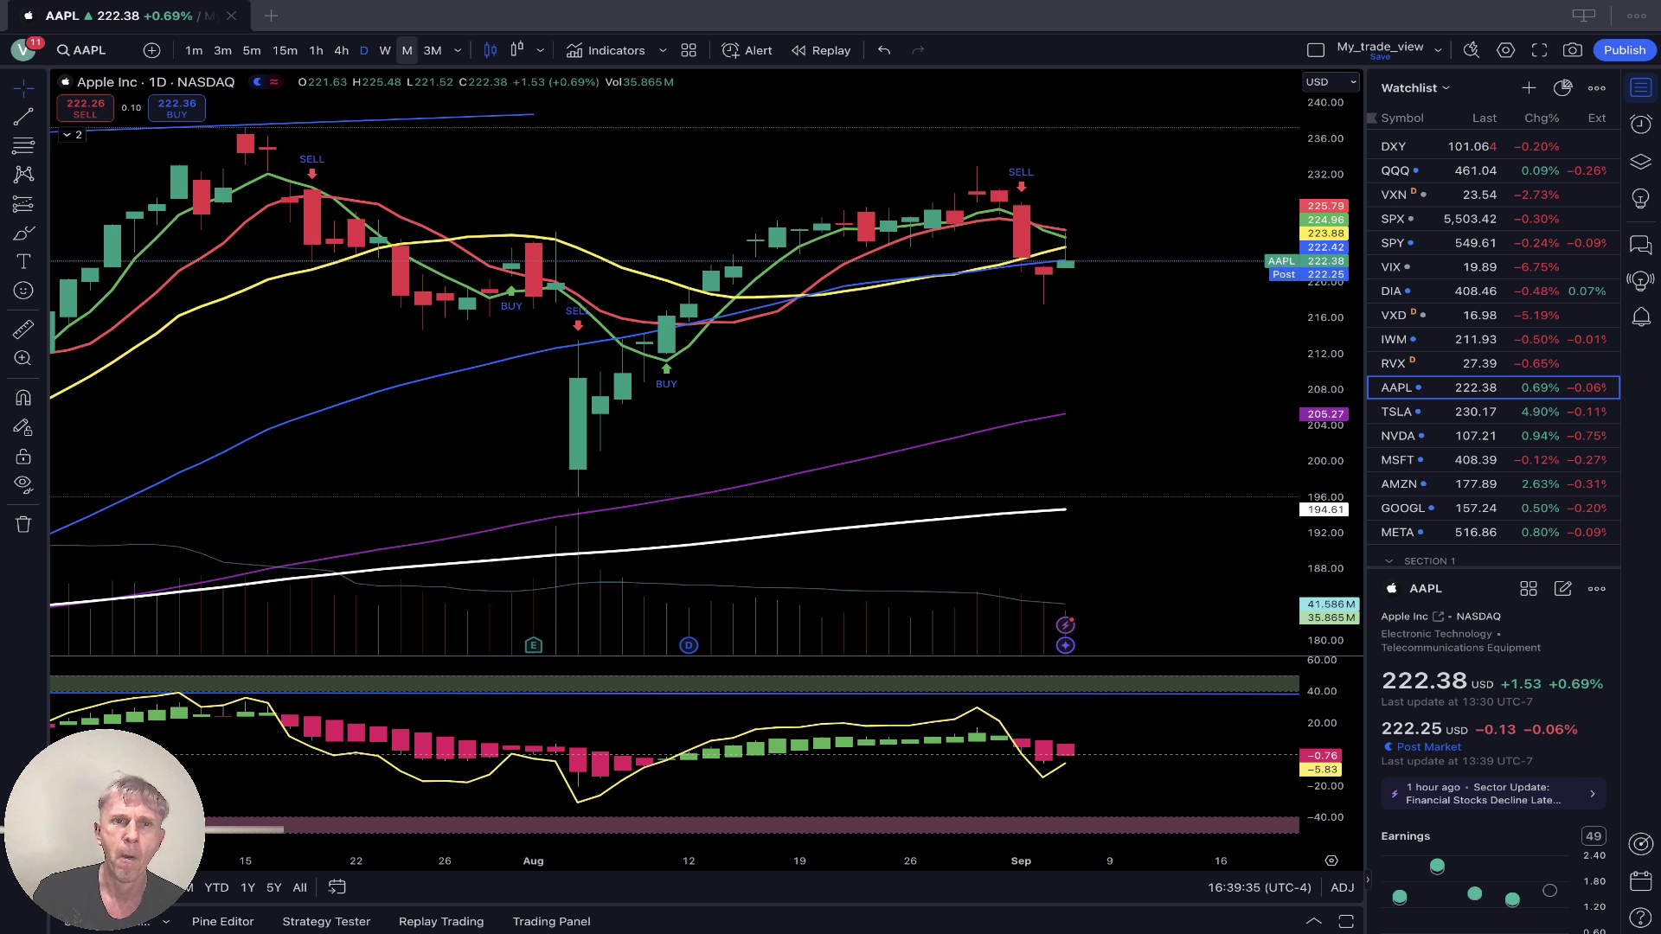
- Look at AAPL on the 4-hour timeframe, then on 1-hour candles
click(341, 50)
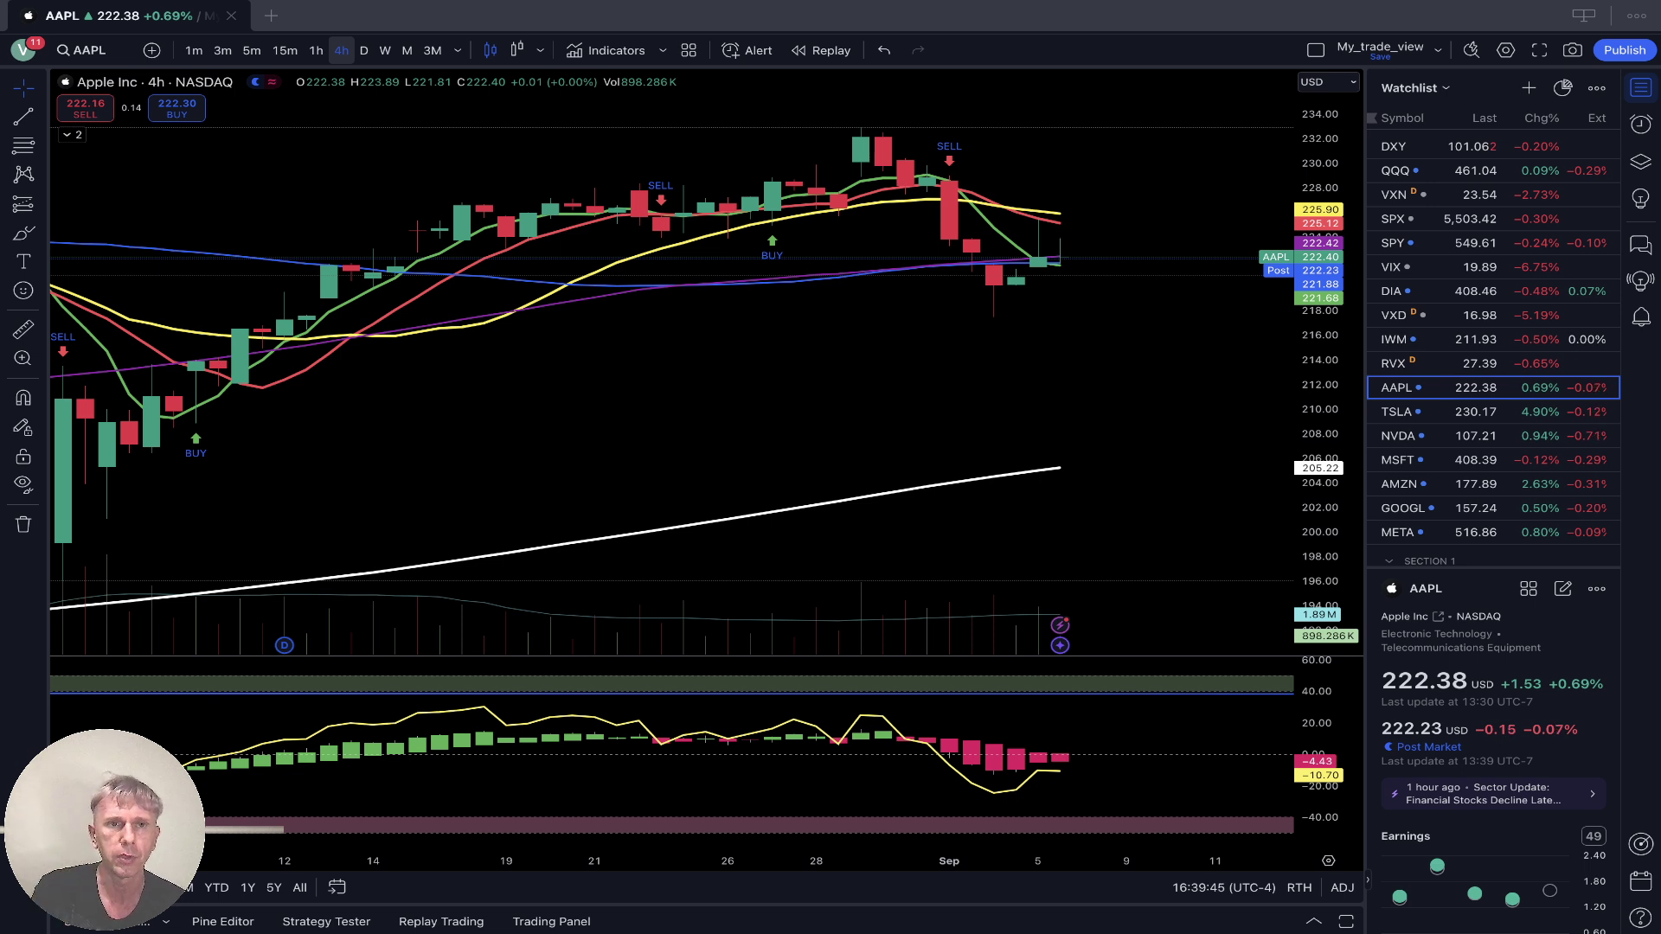
click(315, 51)
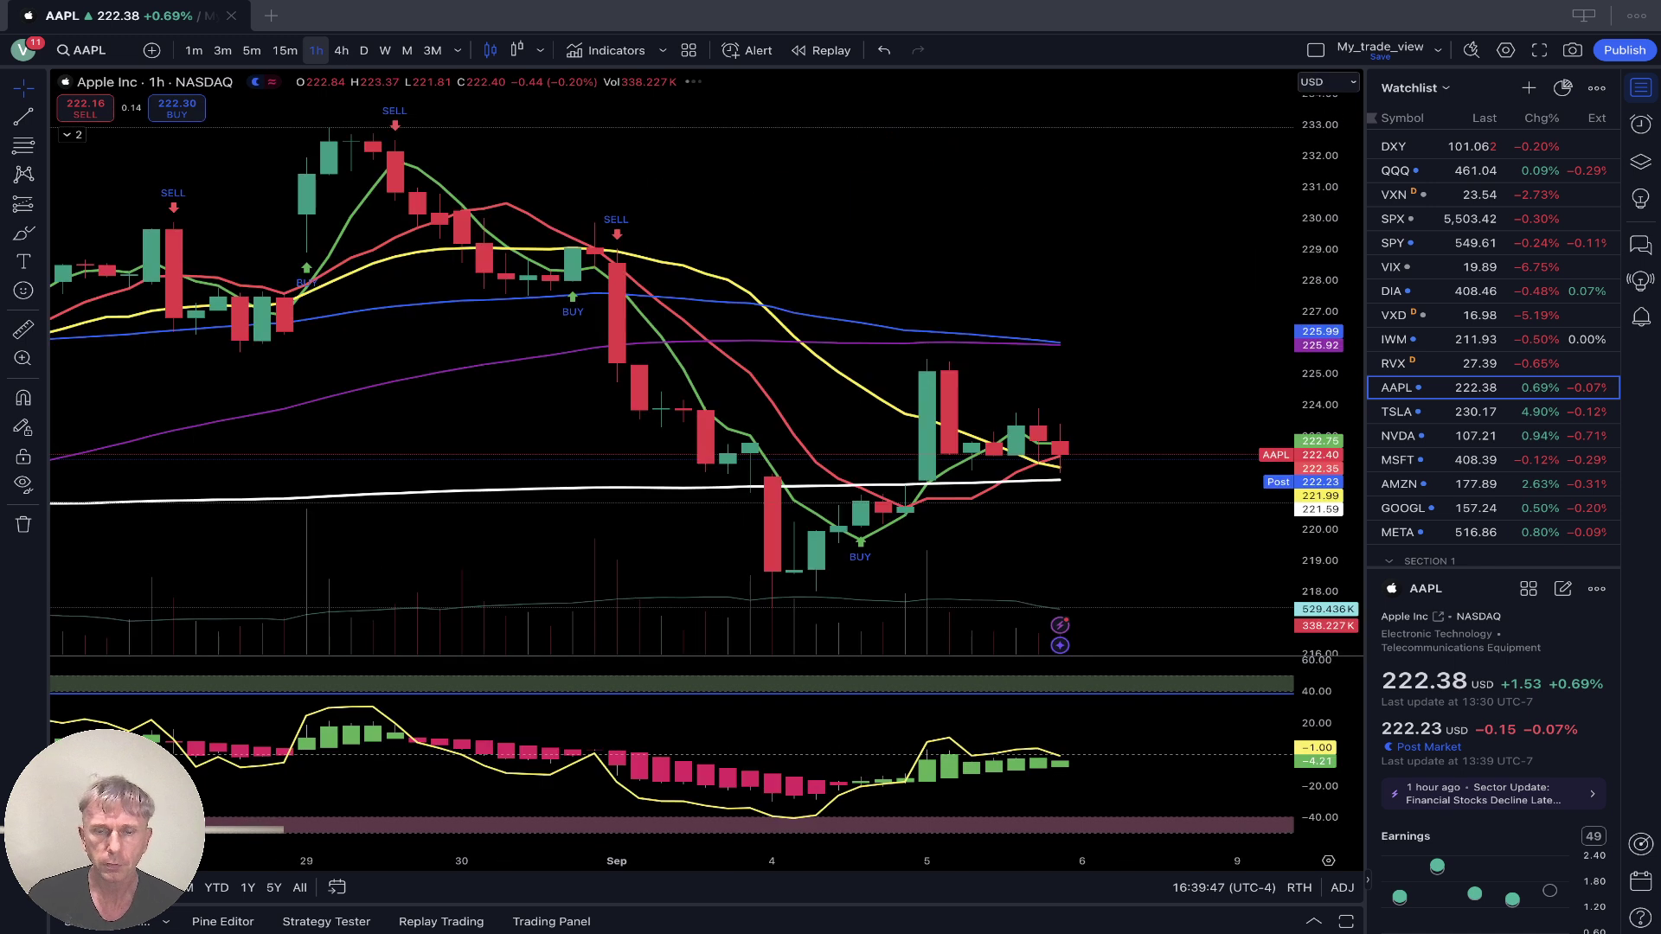